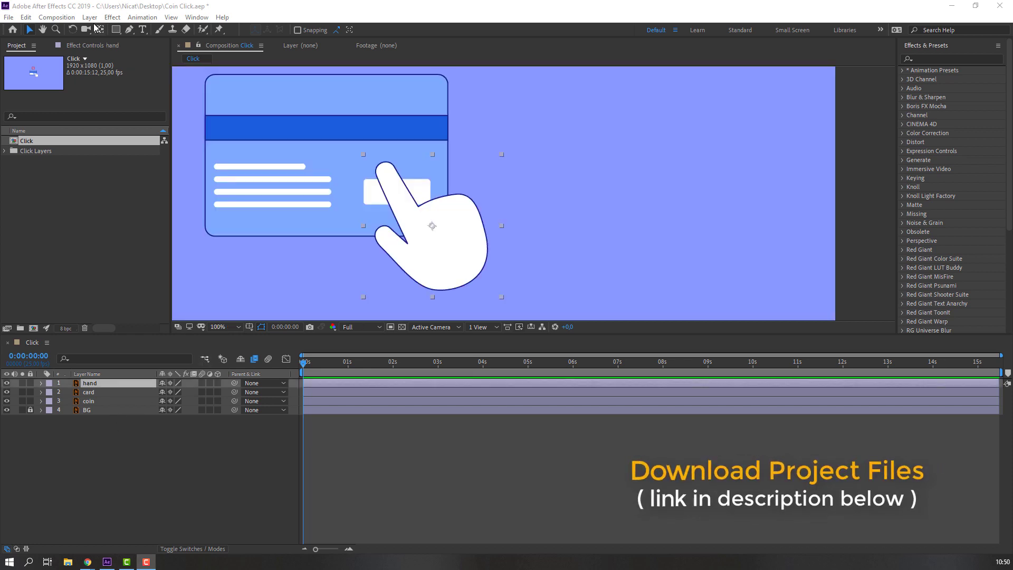
Step: Move the hand layer's anchor point down to the base of the palm, then shift the hand slightly up and left over the card
left_click(98, 29)
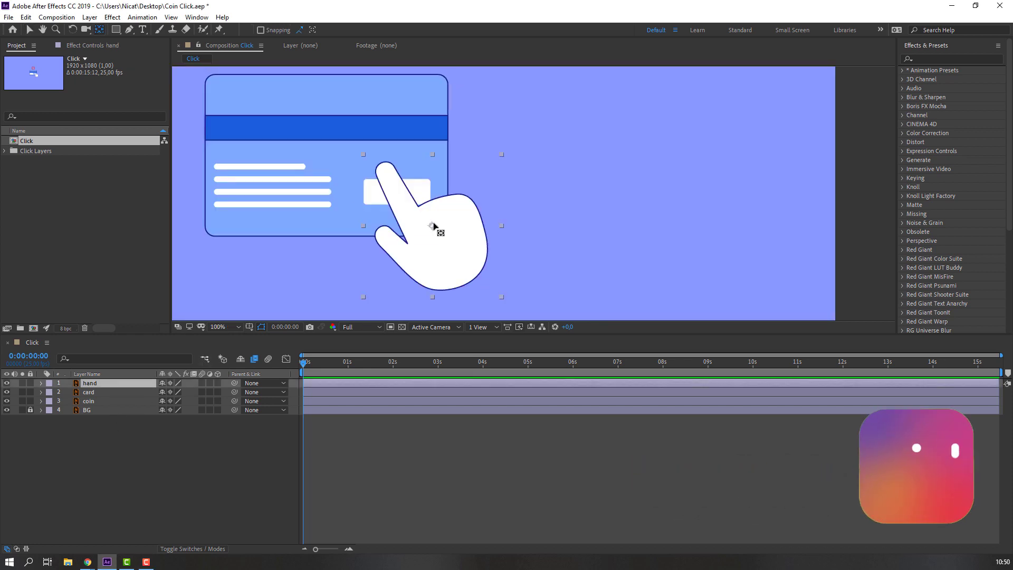
left_click_drag(432, 226, 447, 273)
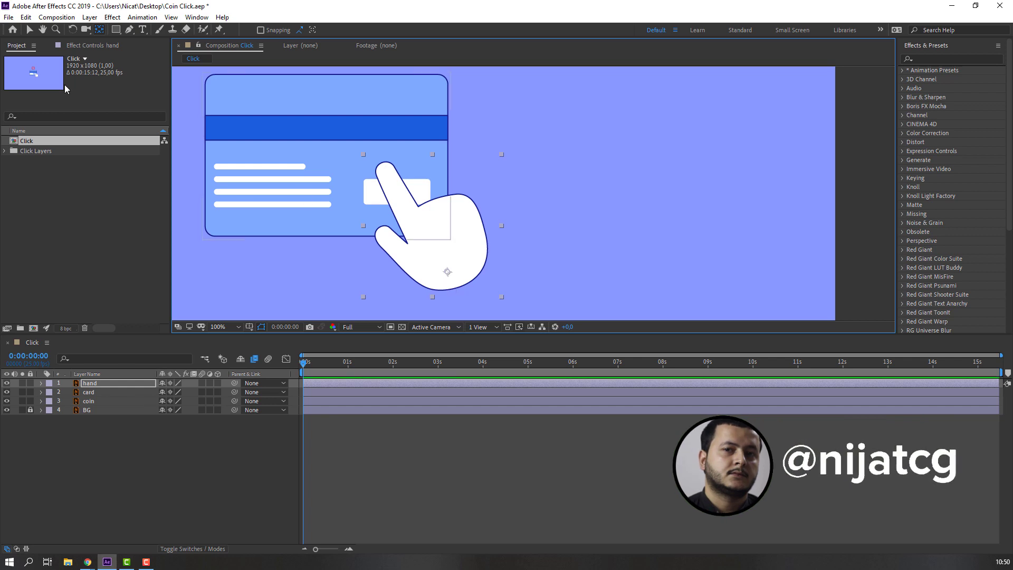
left_click(29, 30)
left_click_drag(336, 216, 339, 231)
left_click_drag(449, 259, 432, 244)
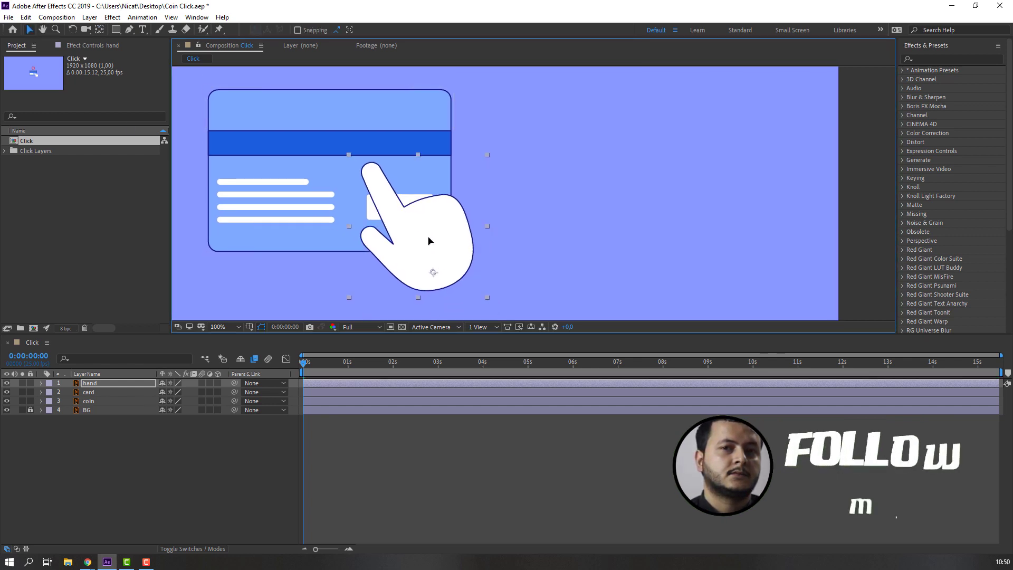
Step: Add a Rotation keyframe of 0° to the hand layer at the start of the timeline
left_click(96, 383)
key("r")
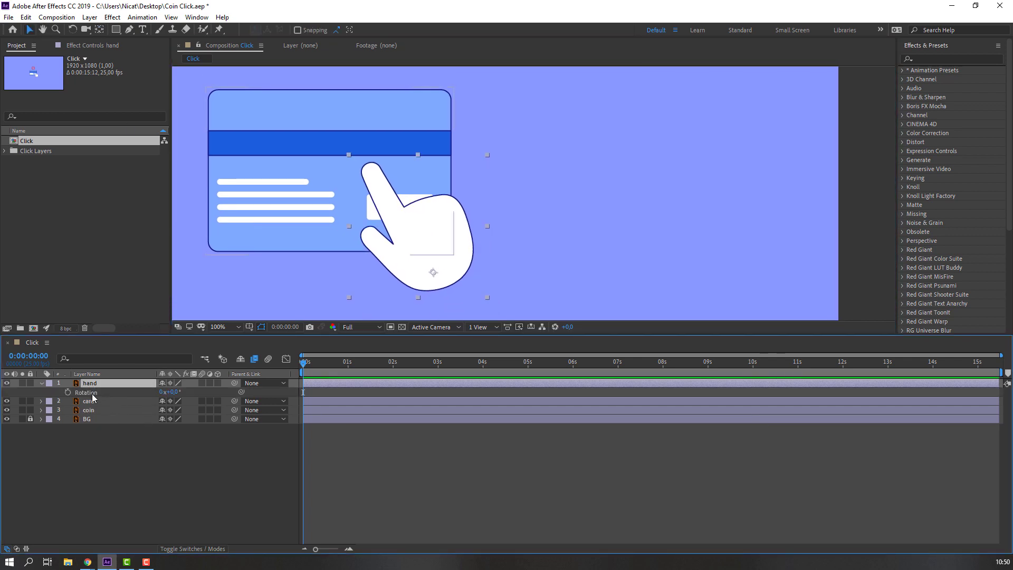
left_click(68, 392)
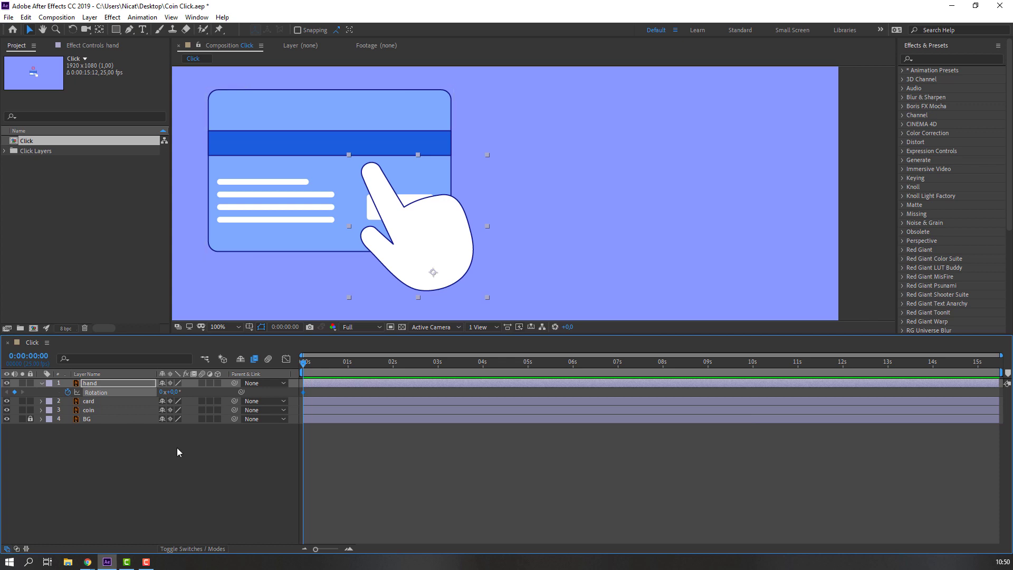
Step: Keyframe the hand's Rotation at -9° at 0:00:00:10
key("shift+Page_Down")
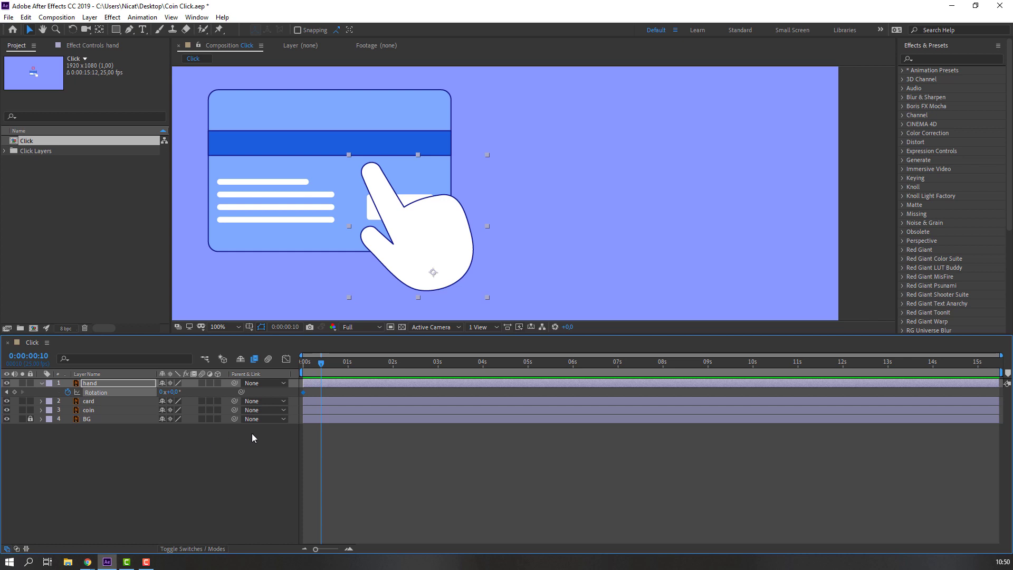
left_click(173, 391)
type("-5")
key("Return")
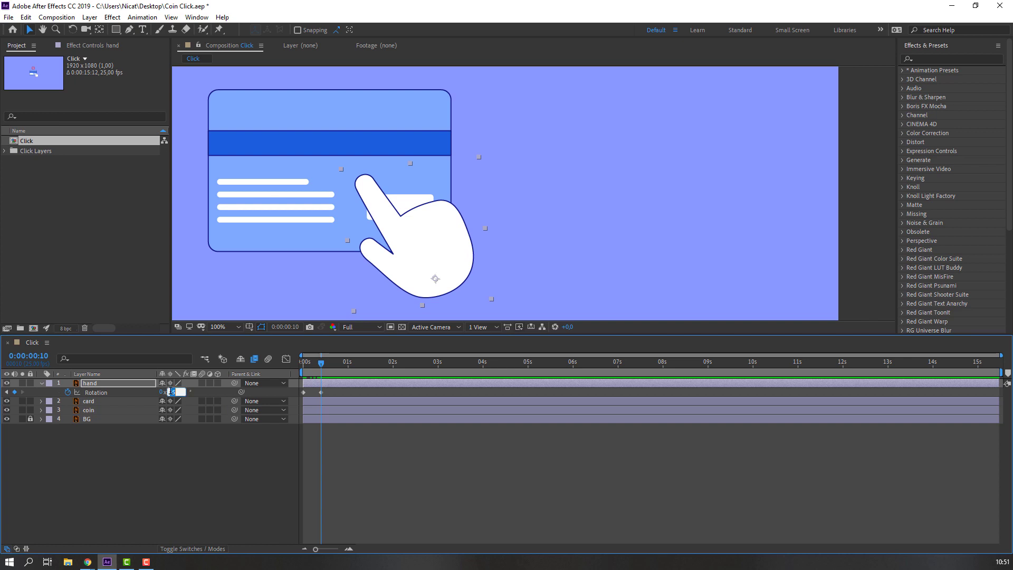
type("-9")
key("Return")
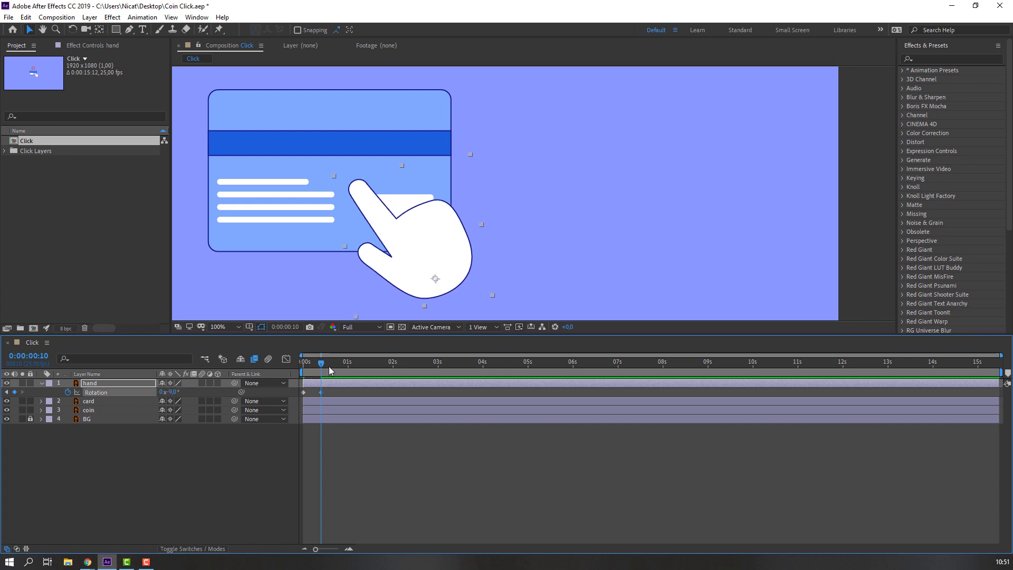
mouse_move(316, 369)
left_mouse_down()
mouse_move(304, 369)
mouse_move(323, 373)
left_mouse_up()
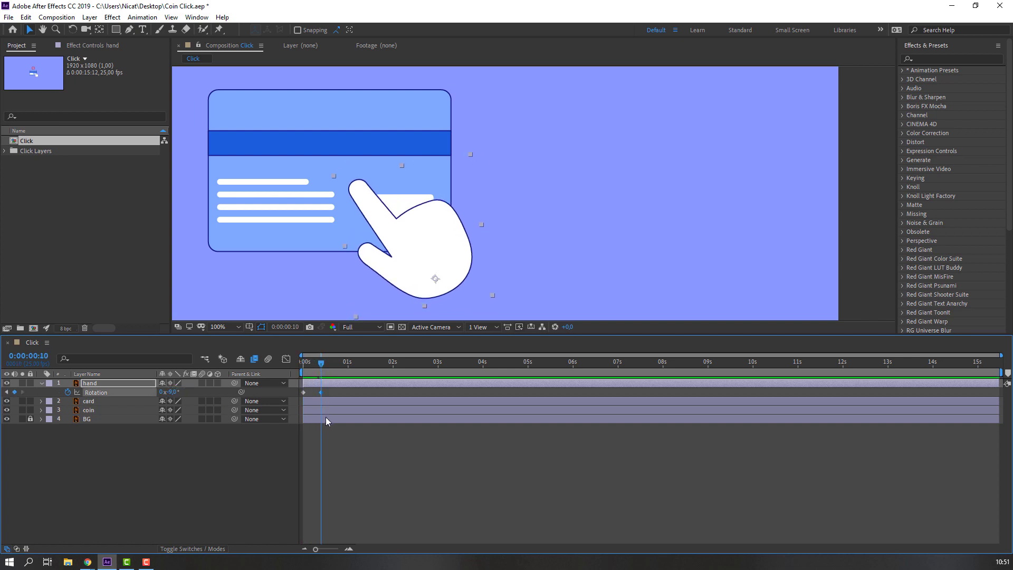
Step: Copy the hand's first Rotation keyframe to 0:00:00:20 and end the work area there
key("shift+Page_Down")
left_click_drag(311, 389, 300, 396)
key("ctrl+v")
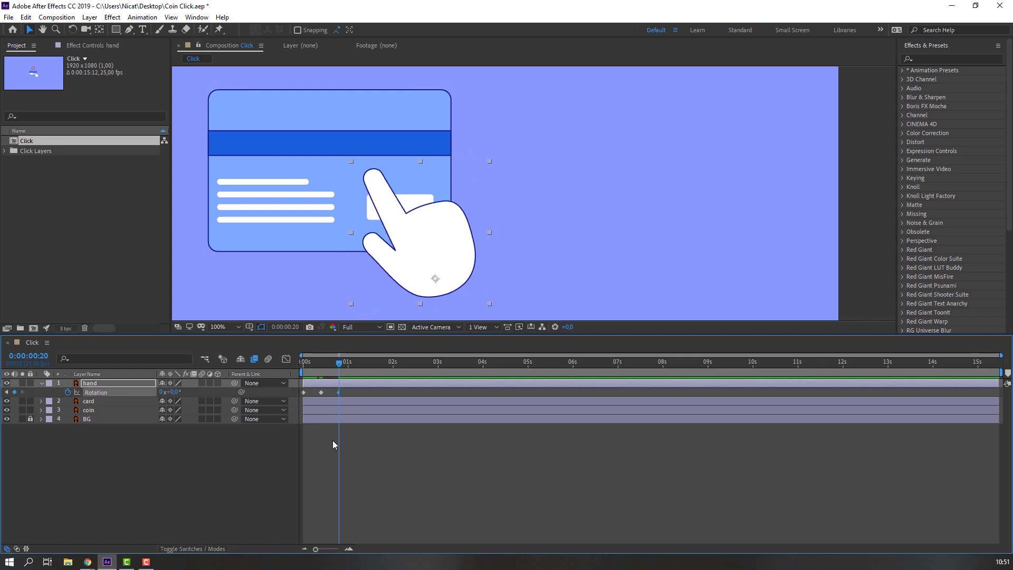
key("n")
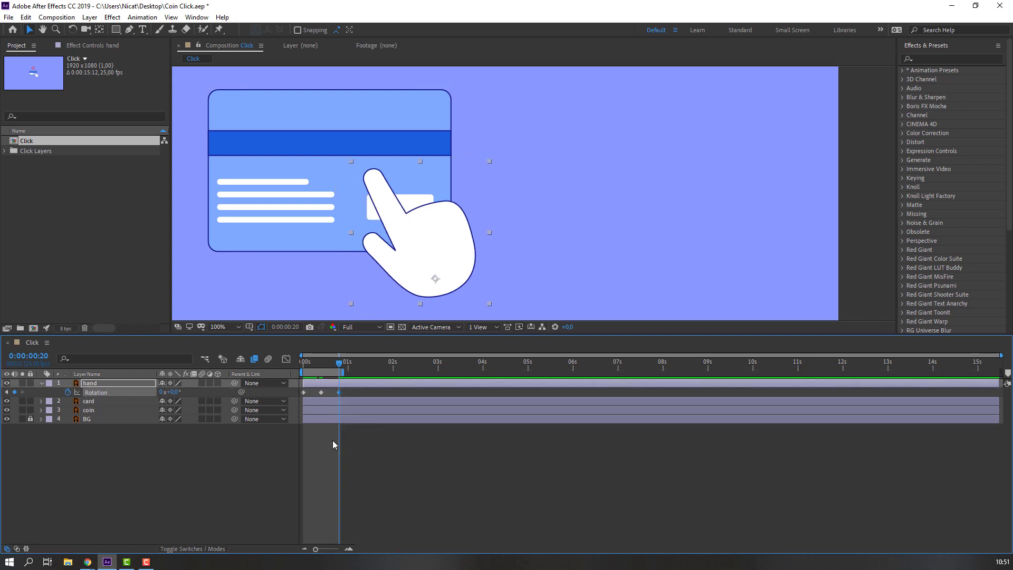
Step: Preview the hand's rotation and apply Easy Ease to its three Rotation keyframes
key("space")
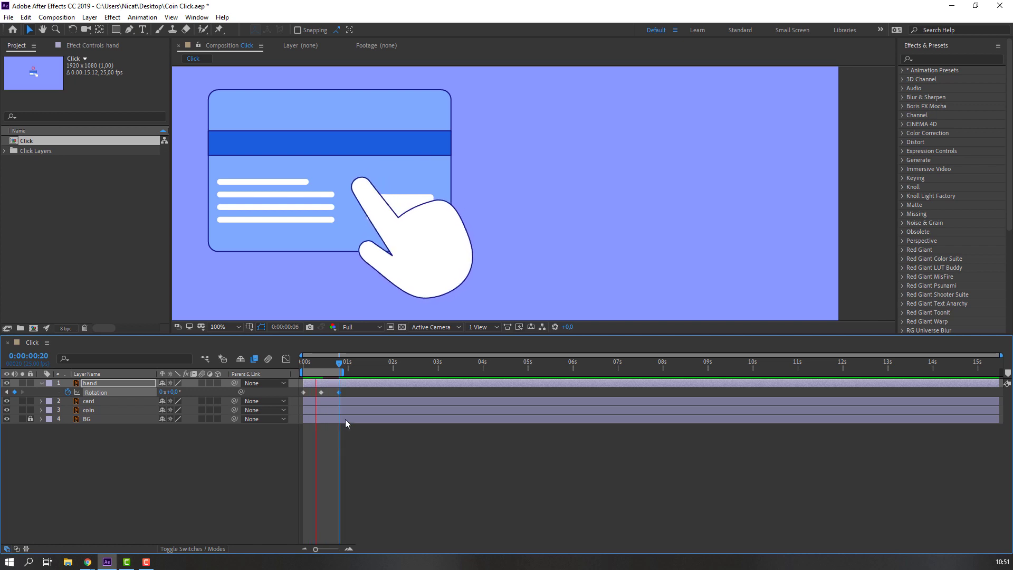
right_click(304, 392)
mouse_move(369, 523)
left_click(459, 454)
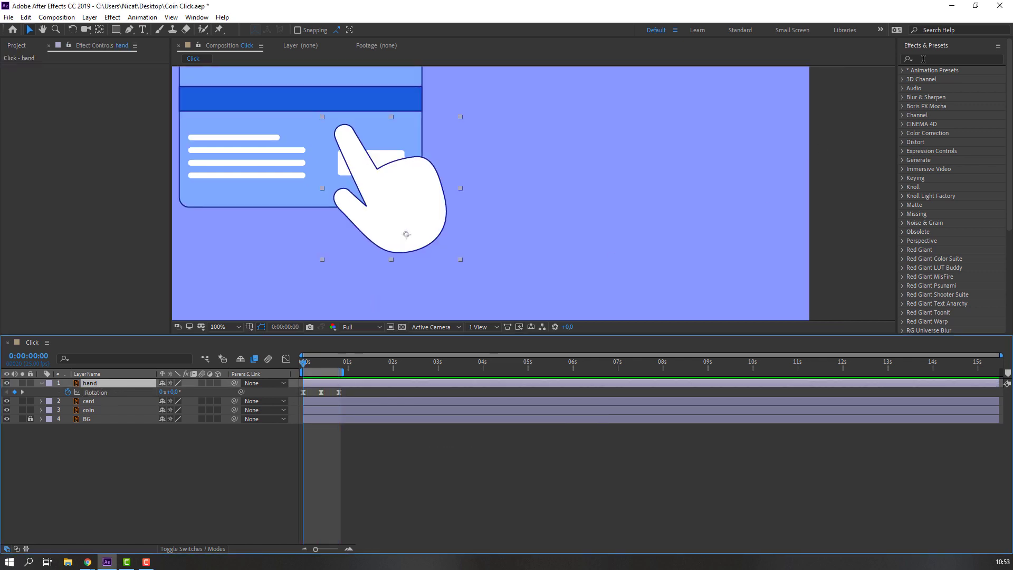
Step: Find the CC Bend It effect by searching for "bend" and apply it to the hand layer
left_click(924, 58)
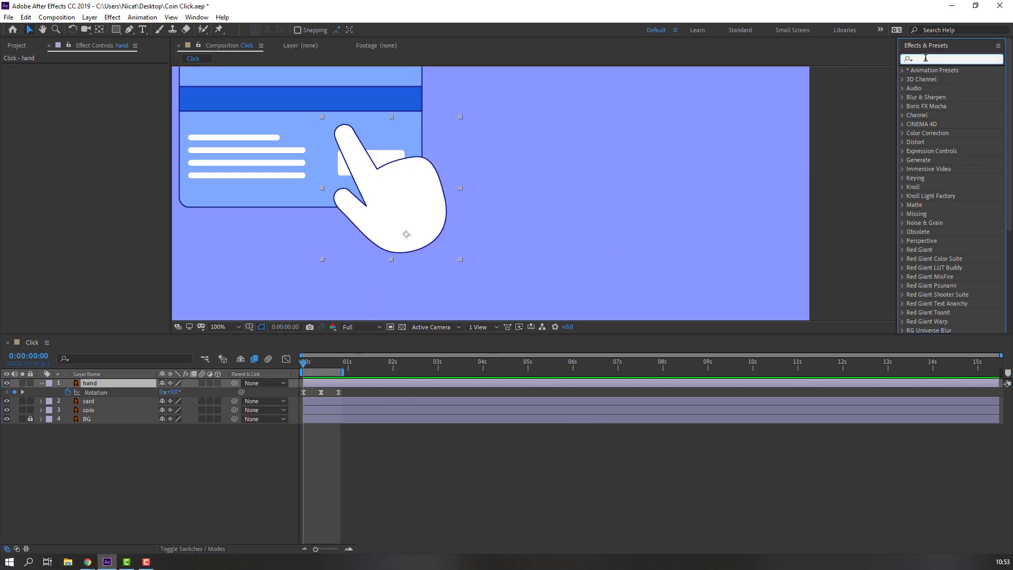
type("bend")
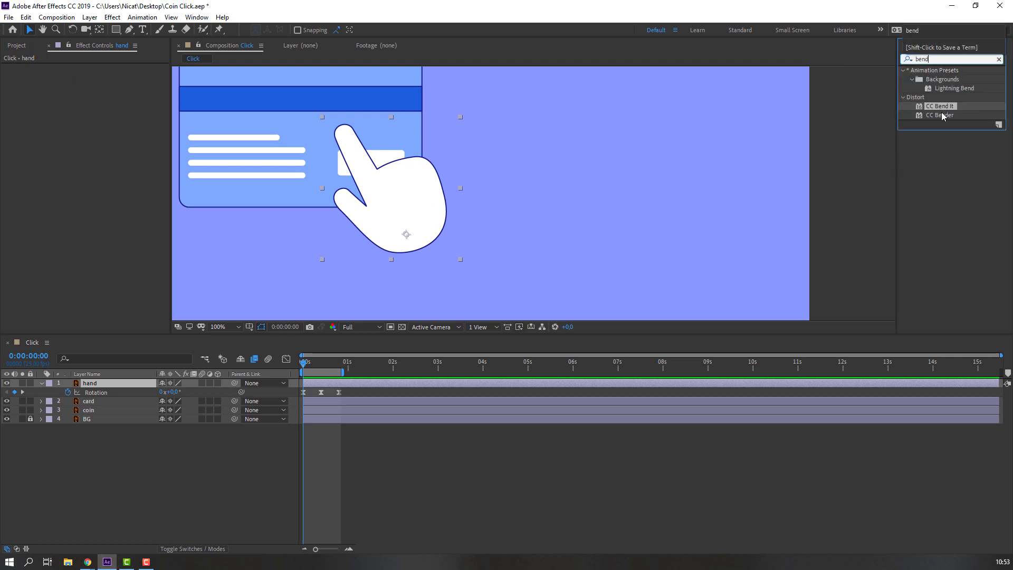
left_click_drag(941, 108, 88, 387)
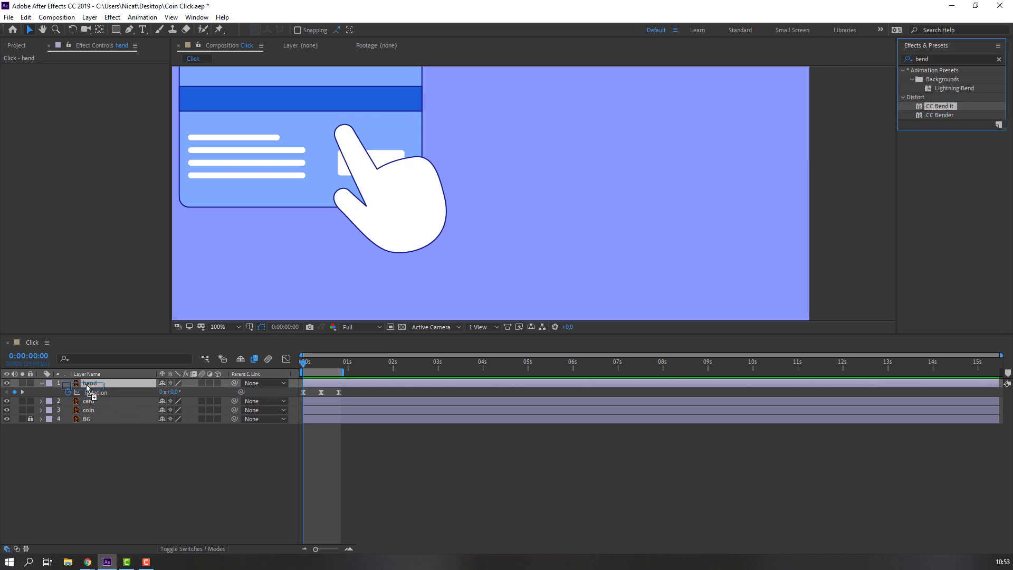
Step: Place CC Bend It's Start point below the palm at about 1238, 828 and its End point near the fingertip at about 1026, 562
scroll(354, 225, "down", 2)
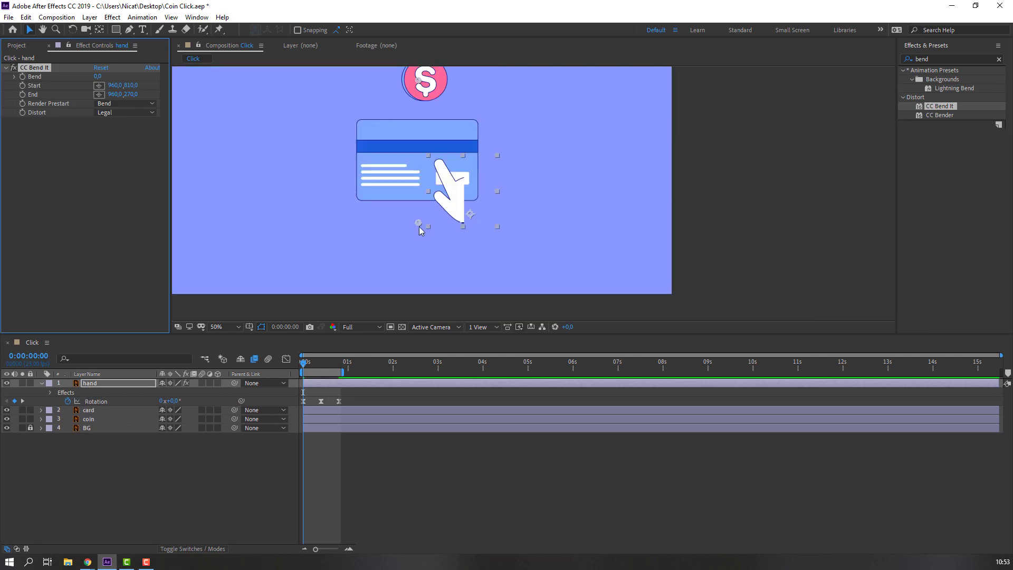
left_click_drag(419, 223, 463, 227)
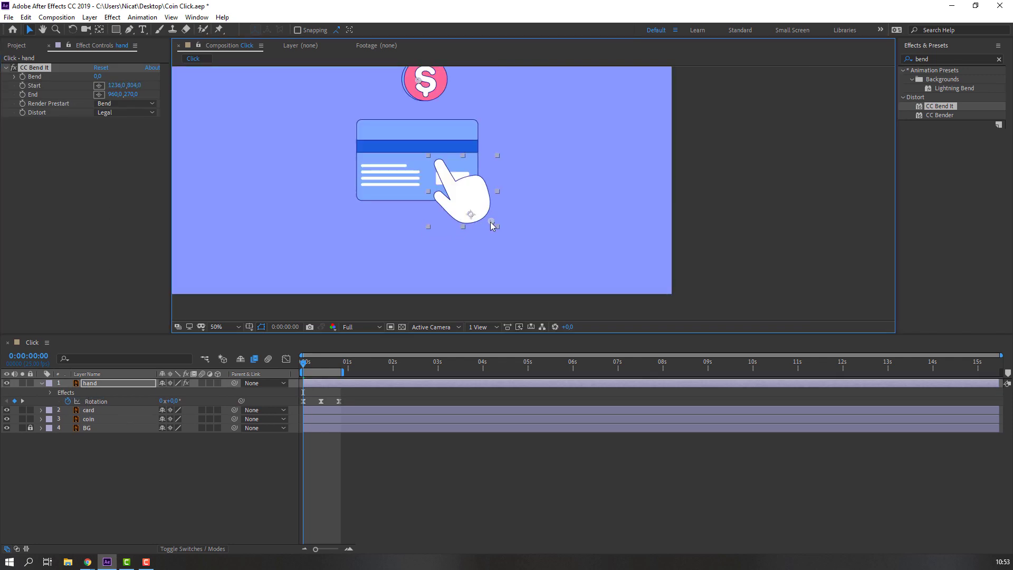
left_click_drag(385, 171, 359, 204)
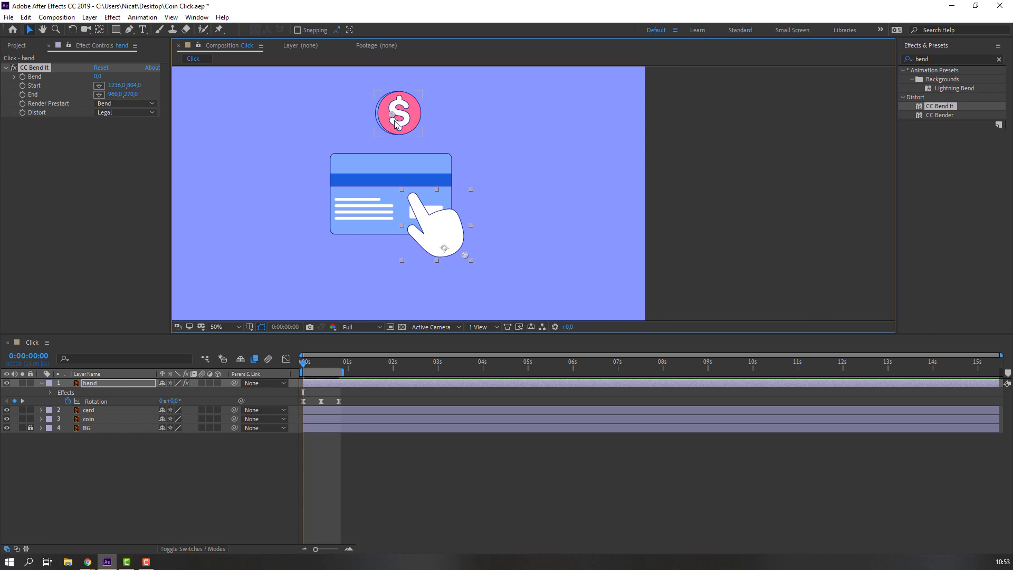
left_click_drag(396, 126, 411, 176)
left_click_drag(460, 267, 426, 211)
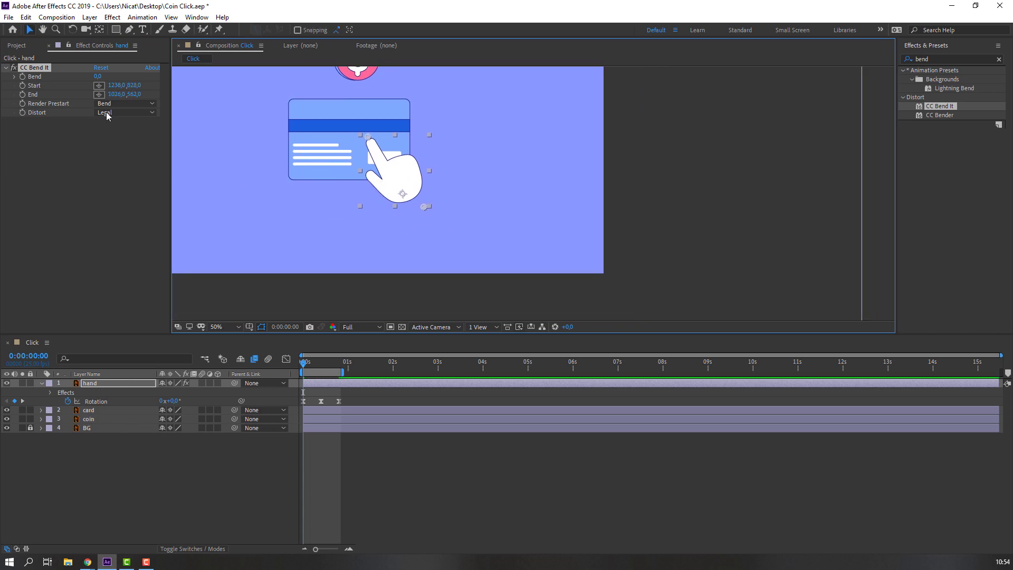
left_click_drag(98, 79, 340, 232)
scroll(340, 232, "up", 1)
key("ctrl+z")
Step: Keyframe CC Bend It's Bend value at 10 at the start of the timeline
left_click_drag(284, 167, 372, 195)
left_click_drag(365, 138, 378, 149)
key("v")
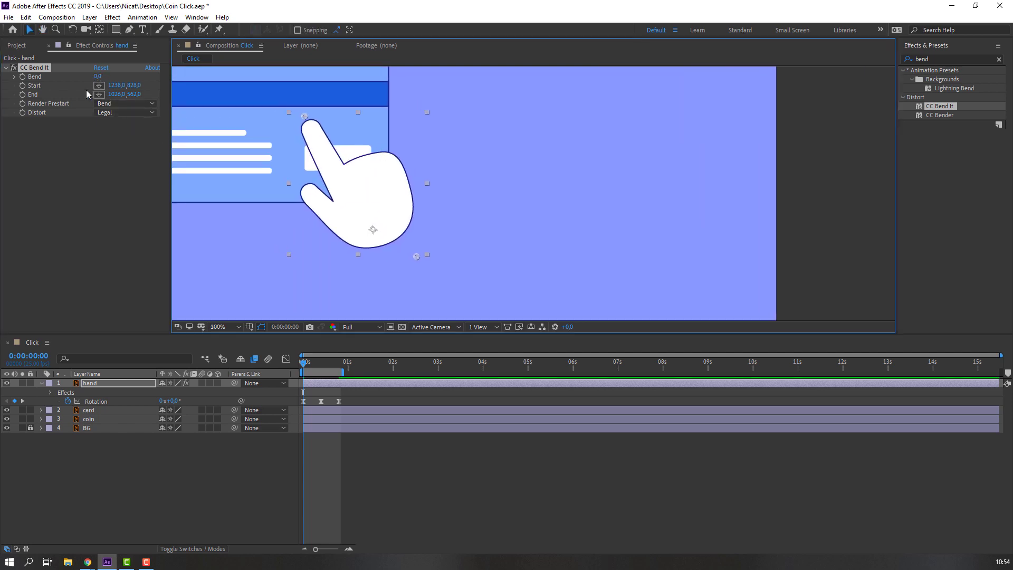
left_click_drag(98, 77, 102, 76)
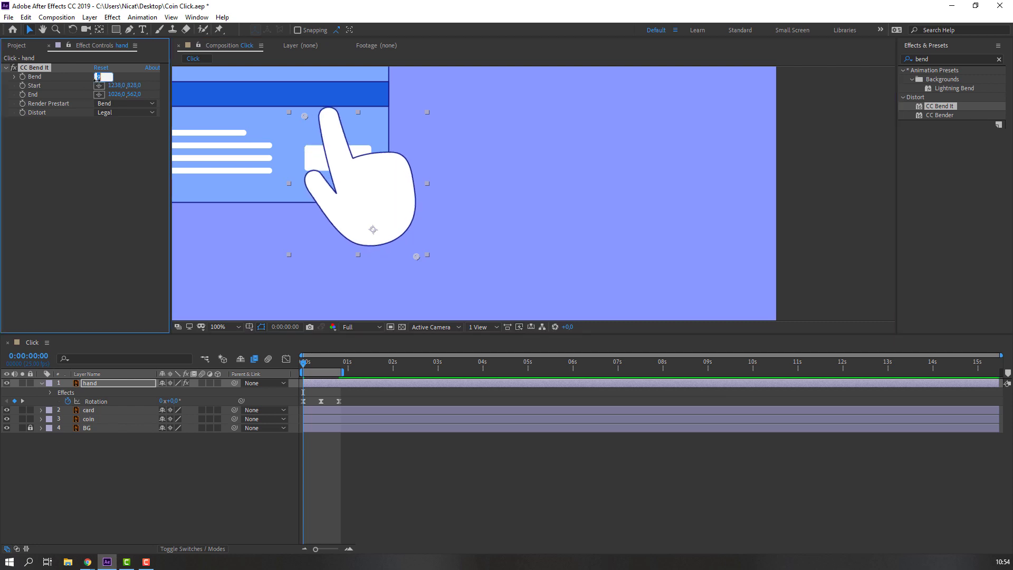
type("10")
key("Return")
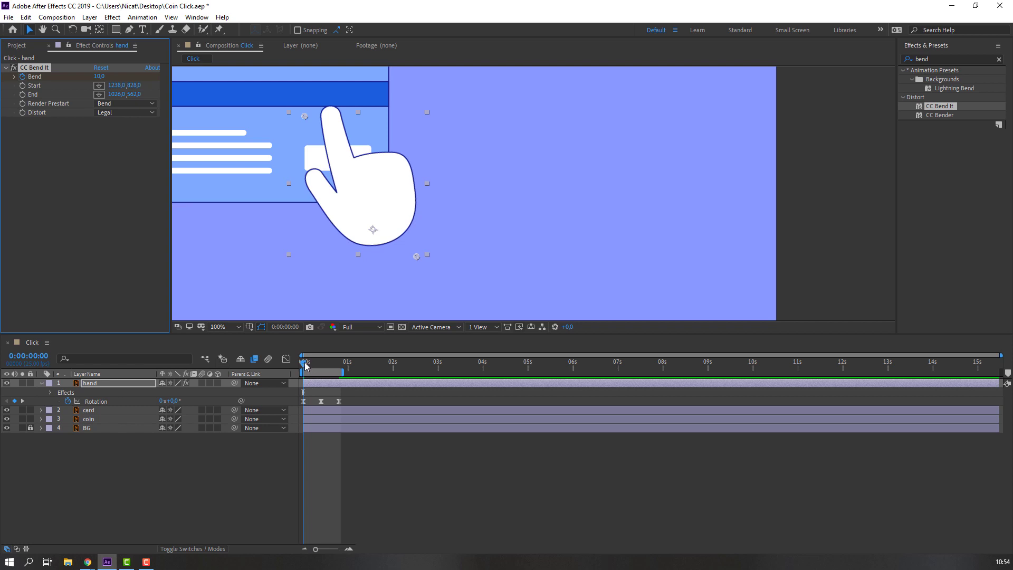
Step: Keyframe the hand's Bend value at -10 at 0:00:00:10
left_click_drag(304, 365, 324, 367)
left_click(99, 77)
type("0")
key("Return")
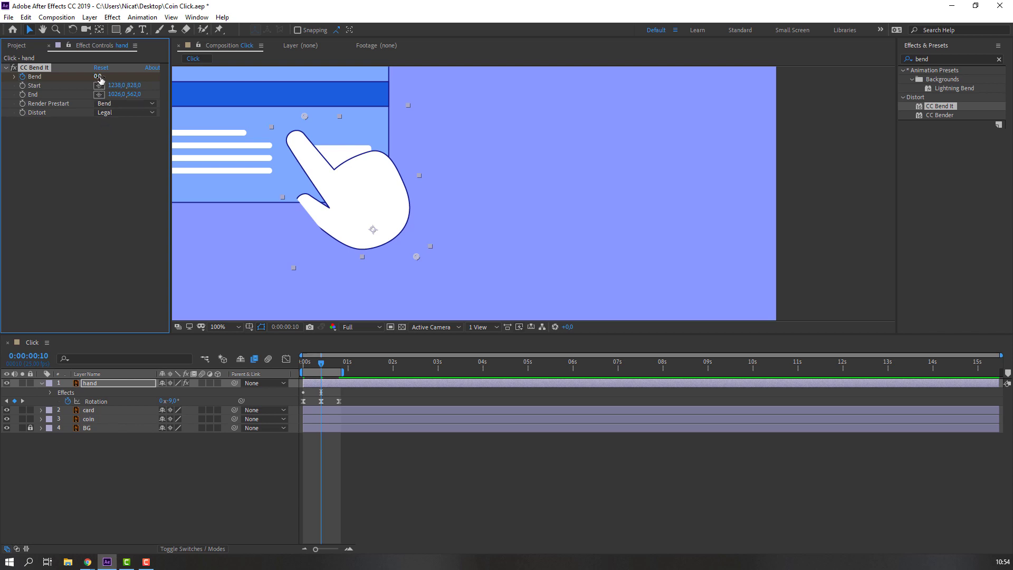
left_click_drag(99, 77, 101, 88)
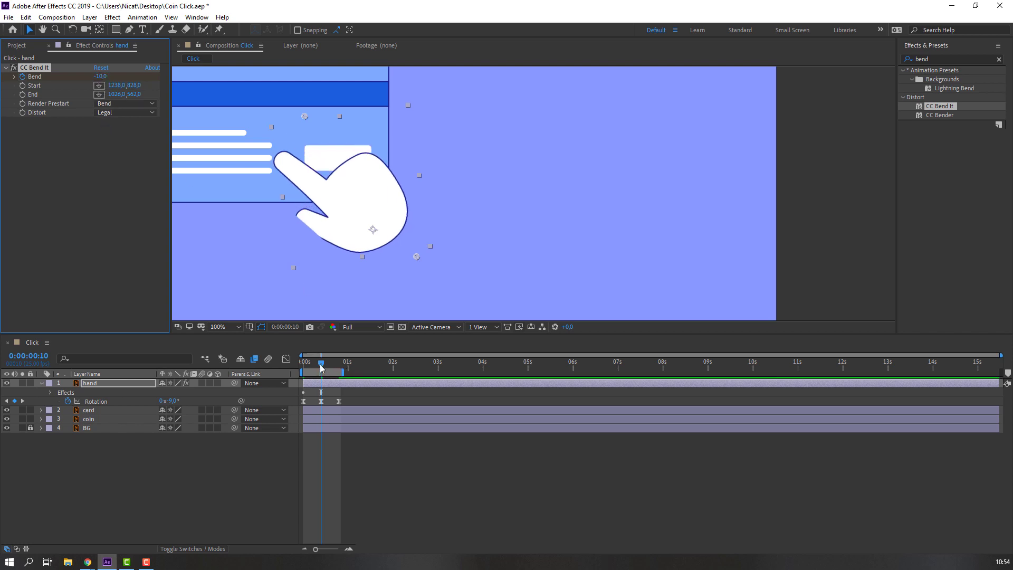
Step: Keyframe the hand's Bend value at 10 at 0:00:00:20 and preview the bending motion
mouse_move(321, 368)
left_mouse_down()
mouse_move(312, 367)
mouse_move(339, 365)
left_mouse_up()
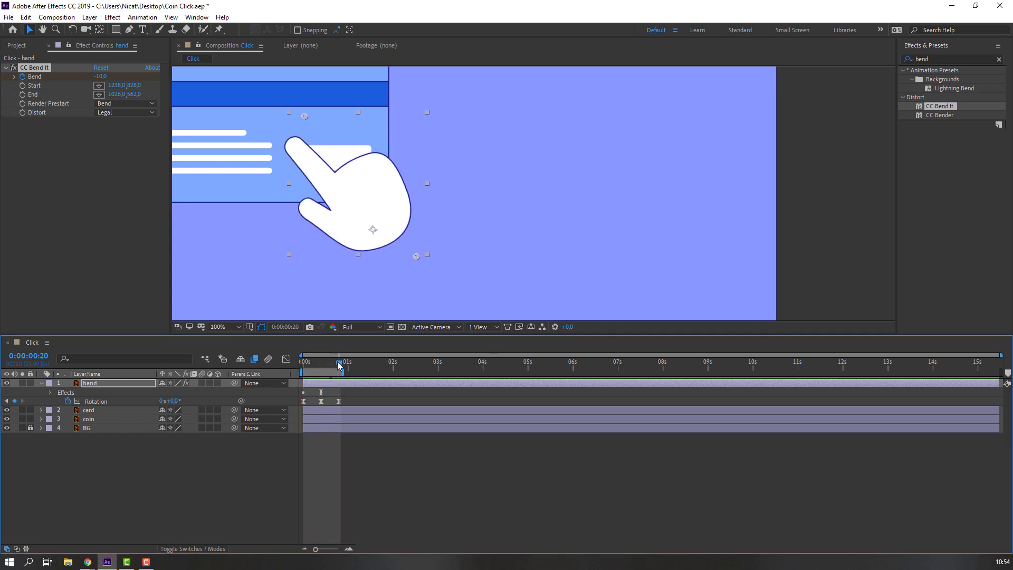
left_click(100, 77)
type("10")
key("Return")
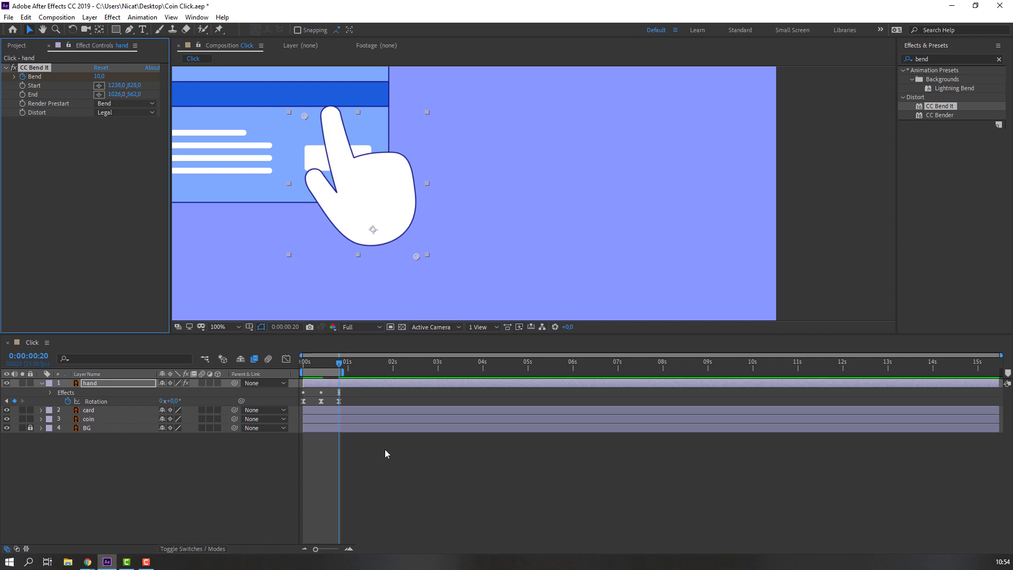
left_click(388, 453)
key("space")
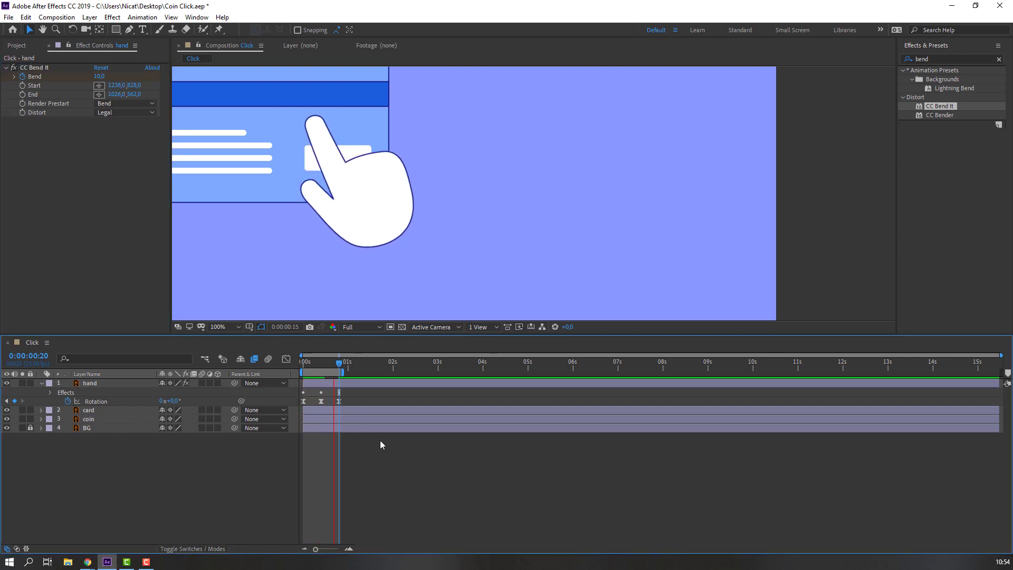
Step: At 0:00:00:10, lower CC Bend It's Start point to about 1237, 857 so the thumb is not cut off, and preview the motion
left_click(324, 364)
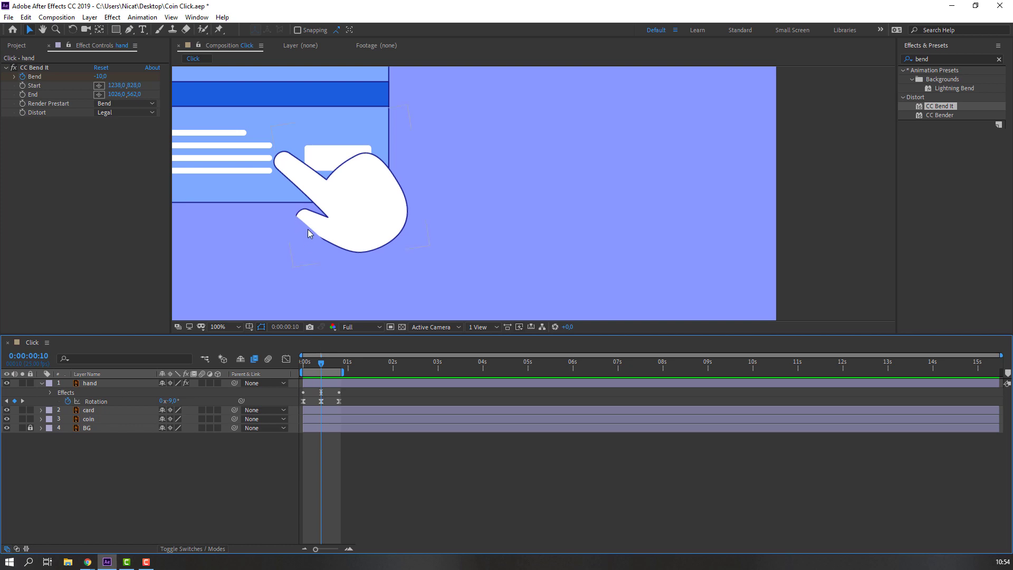
left_click(331, 395)
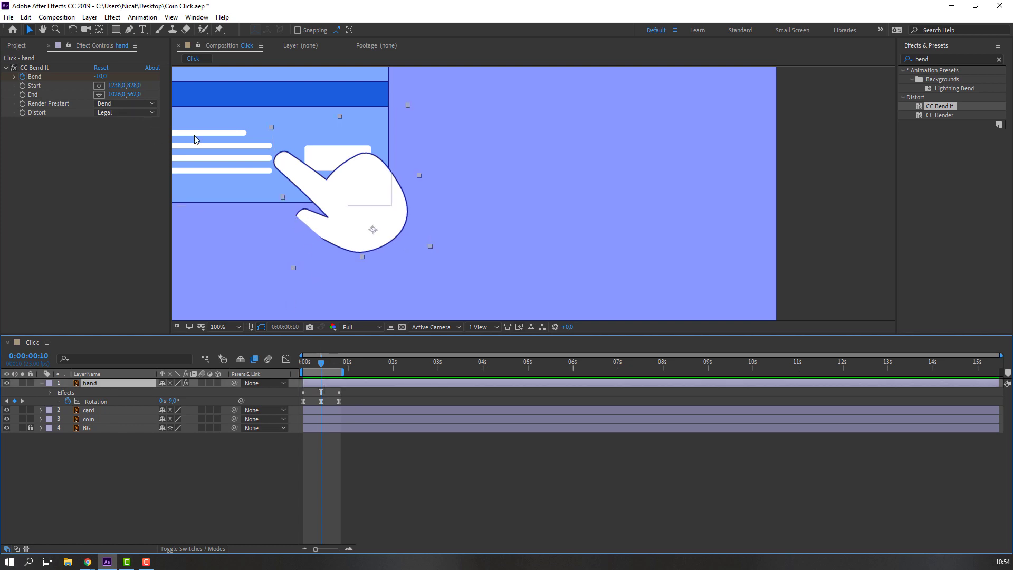
left_click(37, 68)
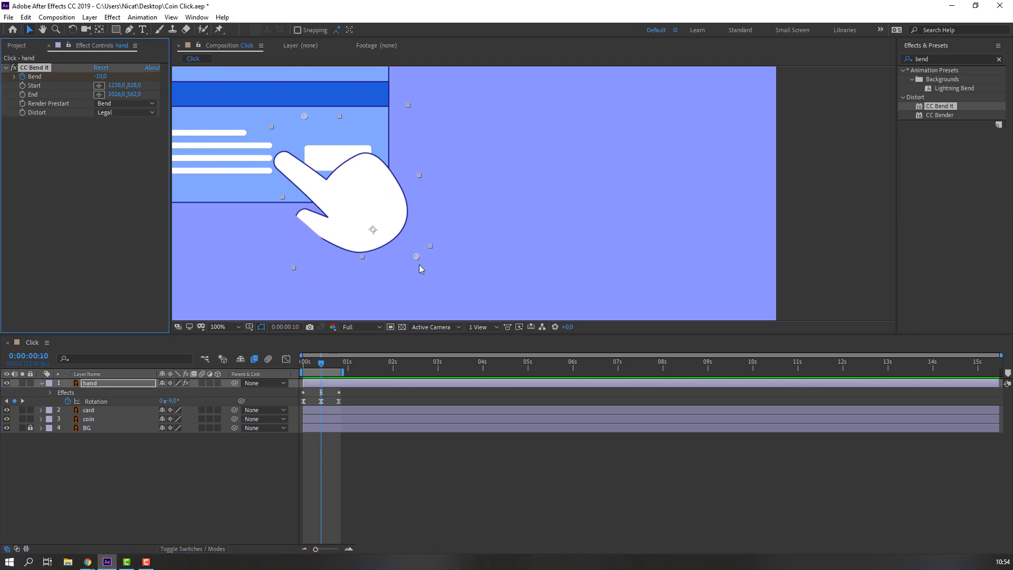
left_click_drag(418, 260, 416, 272)
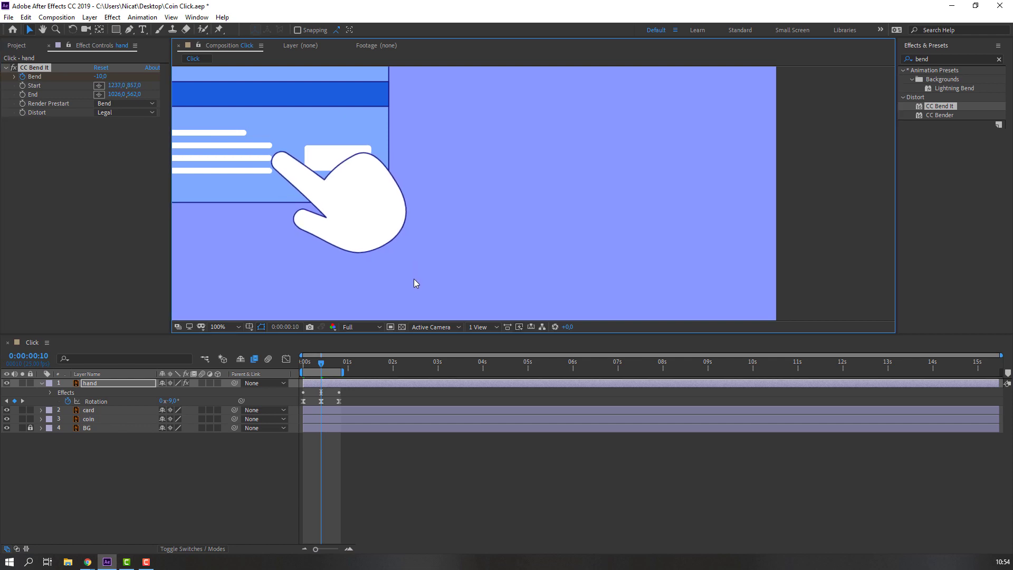
key("space")
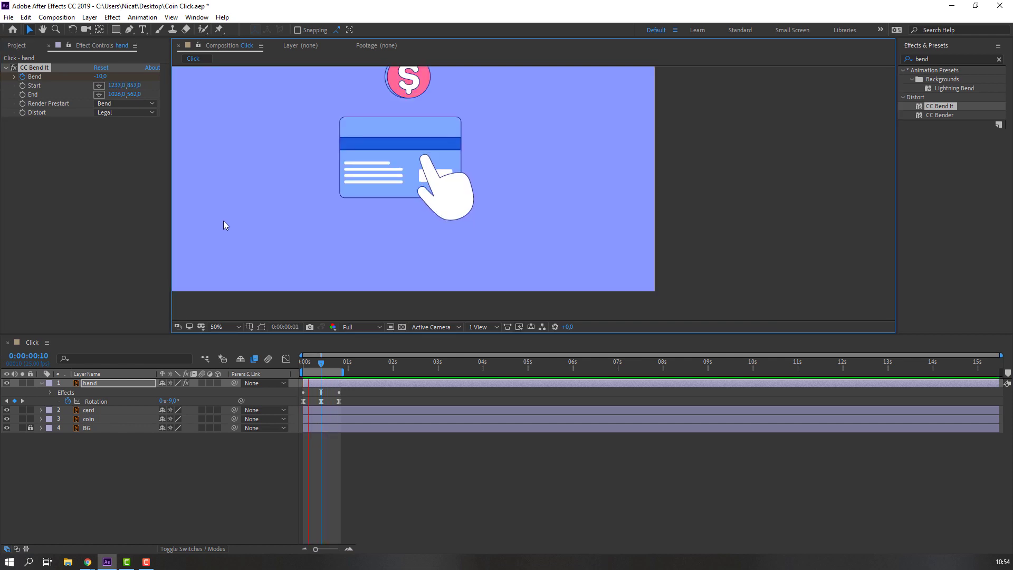
Step: Increase the hand's Bend value at the first frame to about 23
left_click(311, 368)
mouse_move(311, 366)
left_mouse_down()
mouse_move(326, 370)
mouse_move(296, 371)
left_mouse_up()
scroll(406, 243, "up", 1)
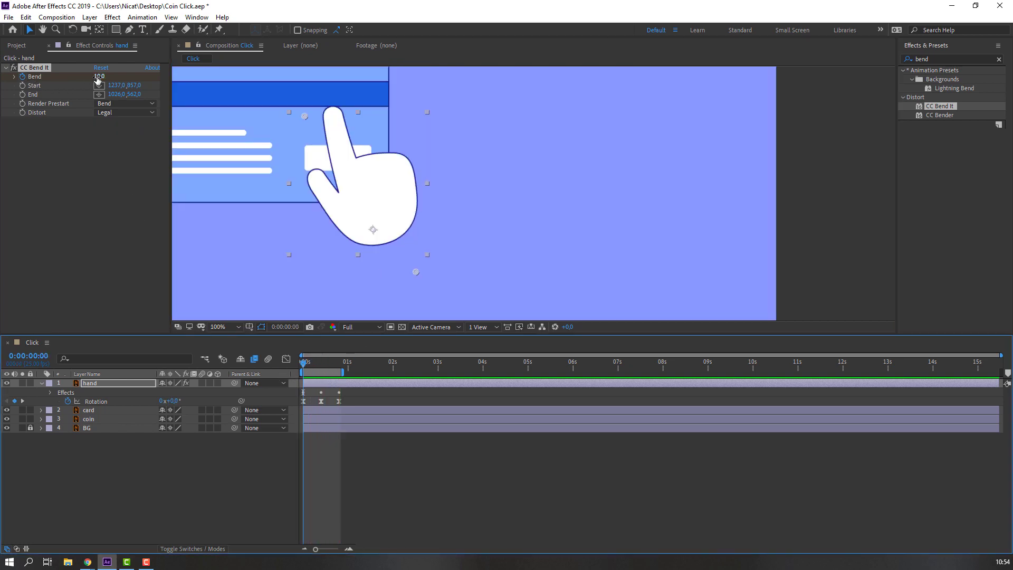
left_click_drag(98, 78, 100, 87)
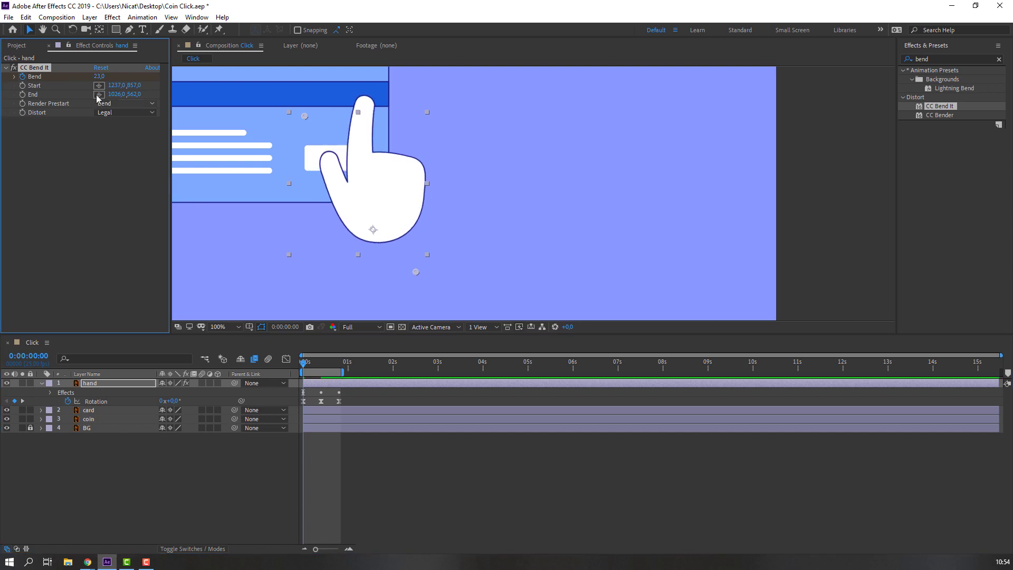
Step: Set the hand's Bend value to 20 at both the first frame and 0:00:00:20, and preview the motion
key("Return")
key("space")
left_click(339, 364)
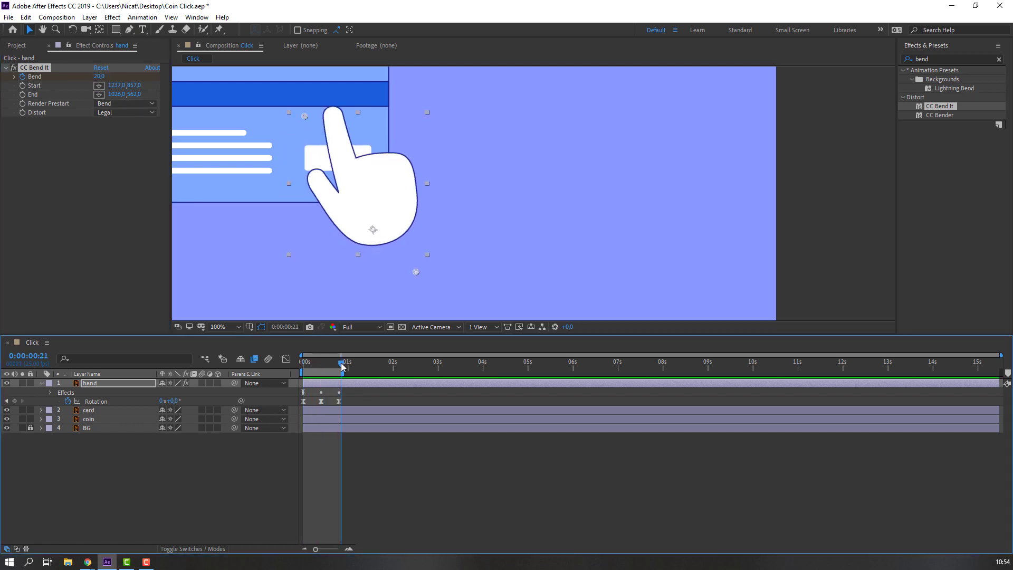
left_click(98, 76)
type("20")
key("Return")
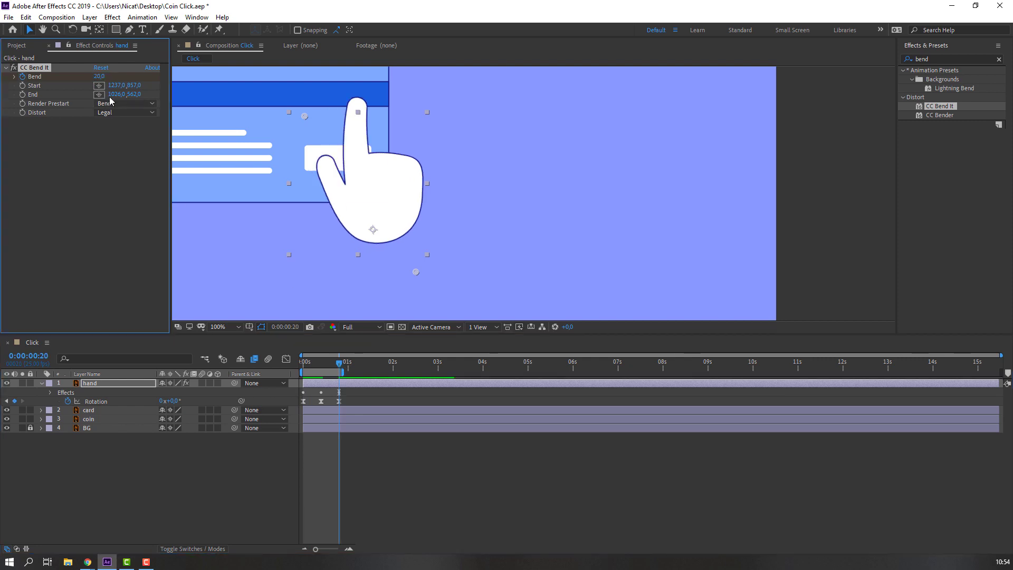
key("space")
scroll(305, 233, "down", 1)
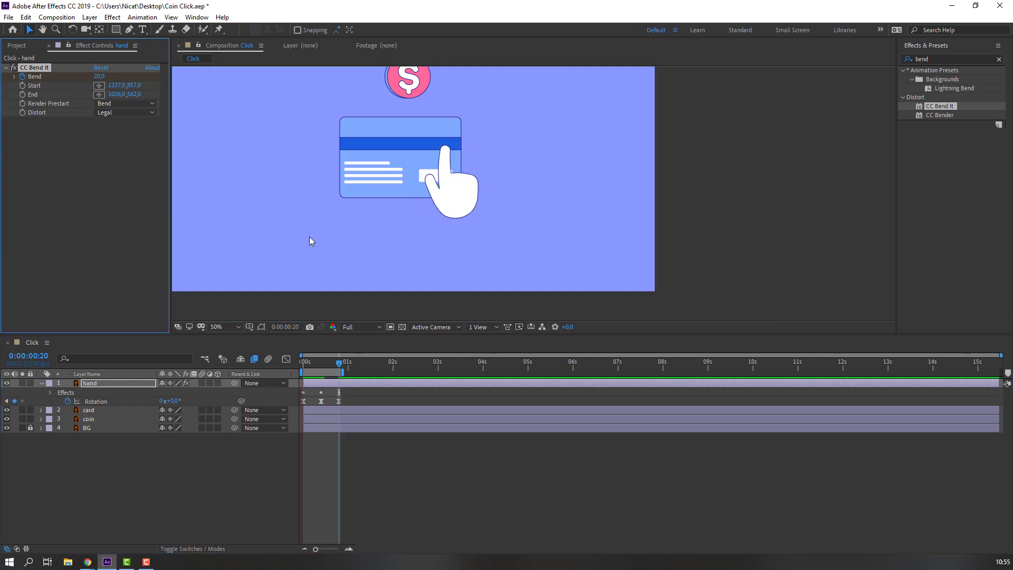
scroll(309, 236, "down", 1)
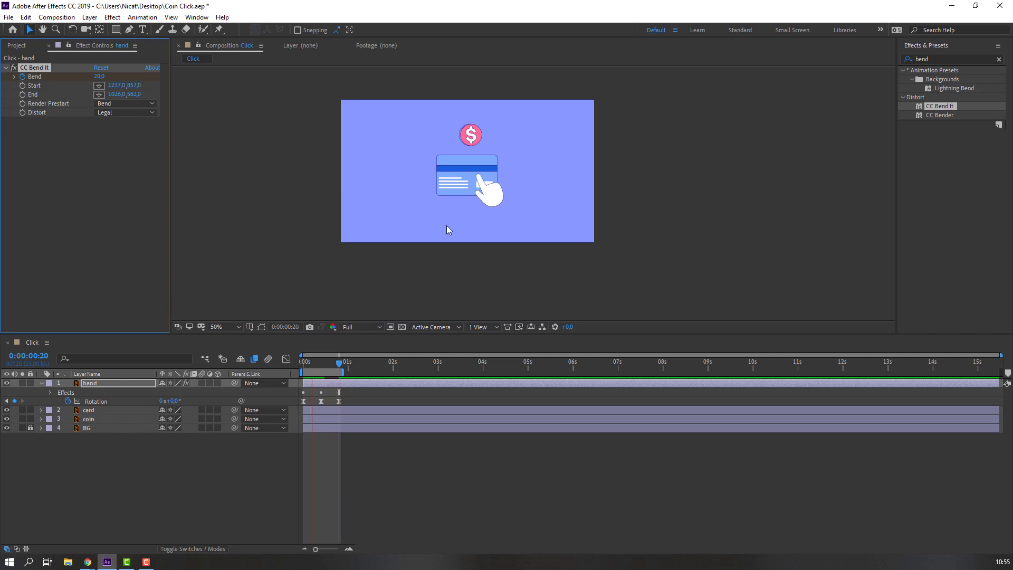
scroll(454, 228, "up", 2)
key("space")
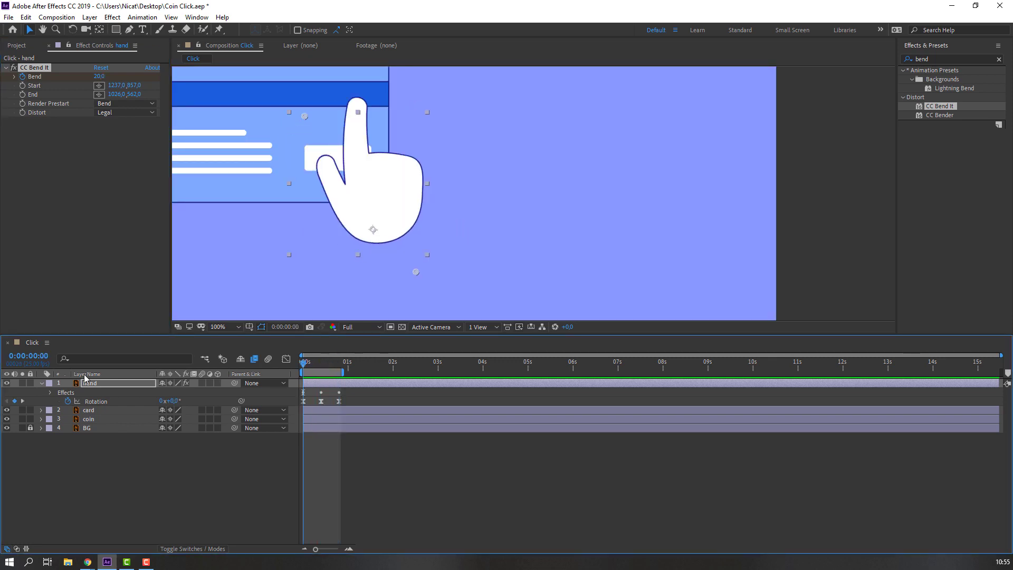
Step: Keyframe the hand's Position at about 1155, 810 on the first frame and about 1155, 768 at 0:00:00:10
left_click(101, 384)
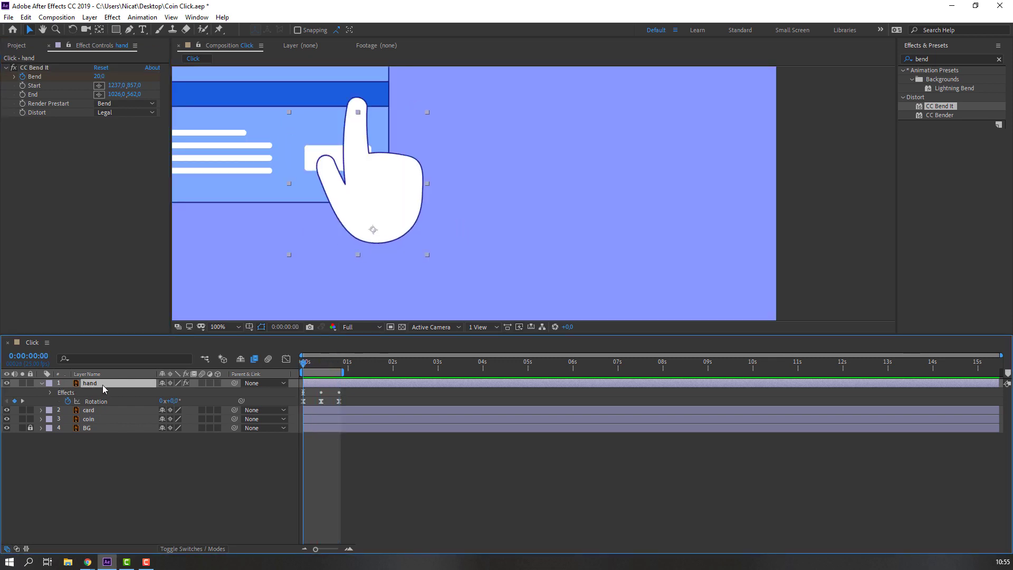
key("shift+p")
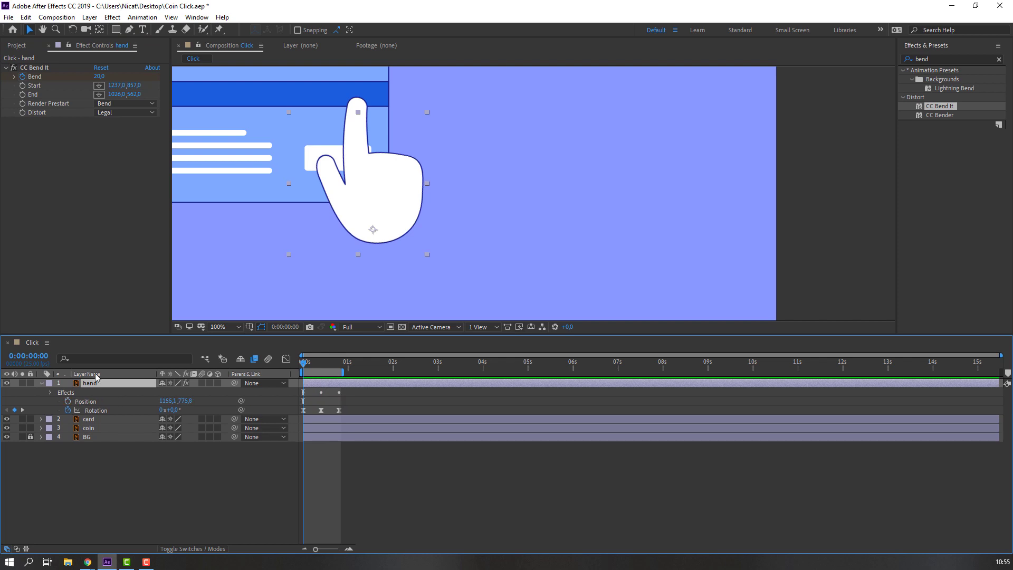
left_click(69, 400)
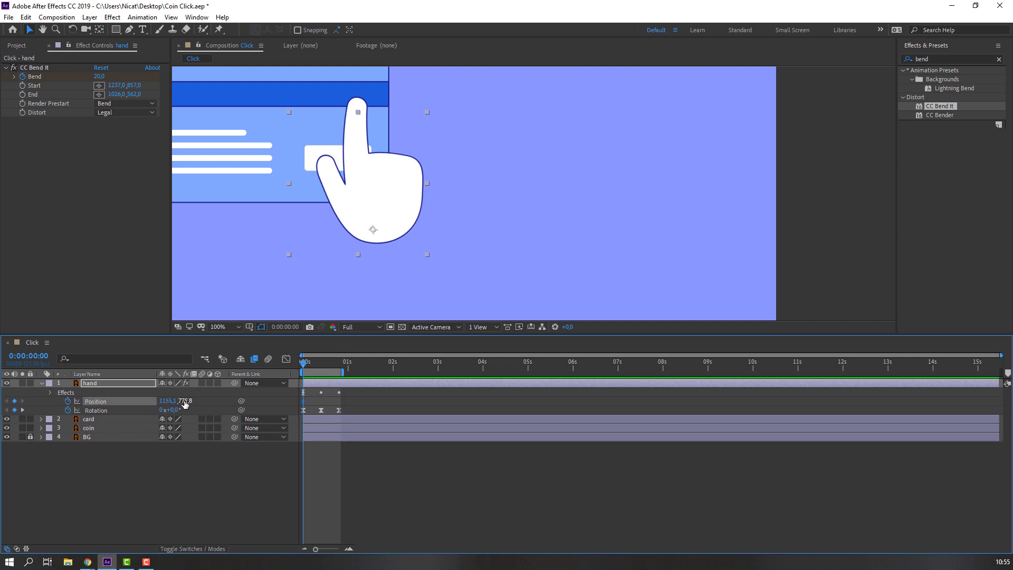
left_click_drag(185, 400, 323, 365)
left_click_drag(180, 400, 330, 367)
left_click_drag(184, 402, 221, 393)
Step: Copy the hand's first Position keyframe to 0:00:00:20 and apply Easy Ease to all its Position keyframes
mouse_move(320, 366)
left_mouse_down()
mouse_move(304, 366)
mouse_move(339, 363)
left_mouse_up()
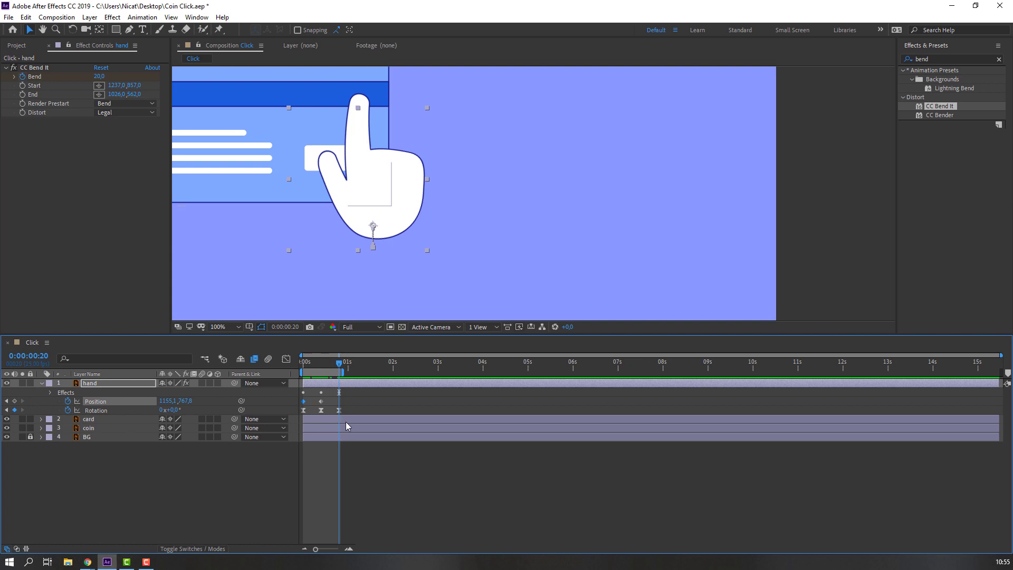
key("ctrl+v")
left_click_drag(353, 396, 303, 402)
right_click(303, 402)
mouse_move(339, 535)
left_click(459, 456)
scroll(274, 197, "down", 1)
key("space")
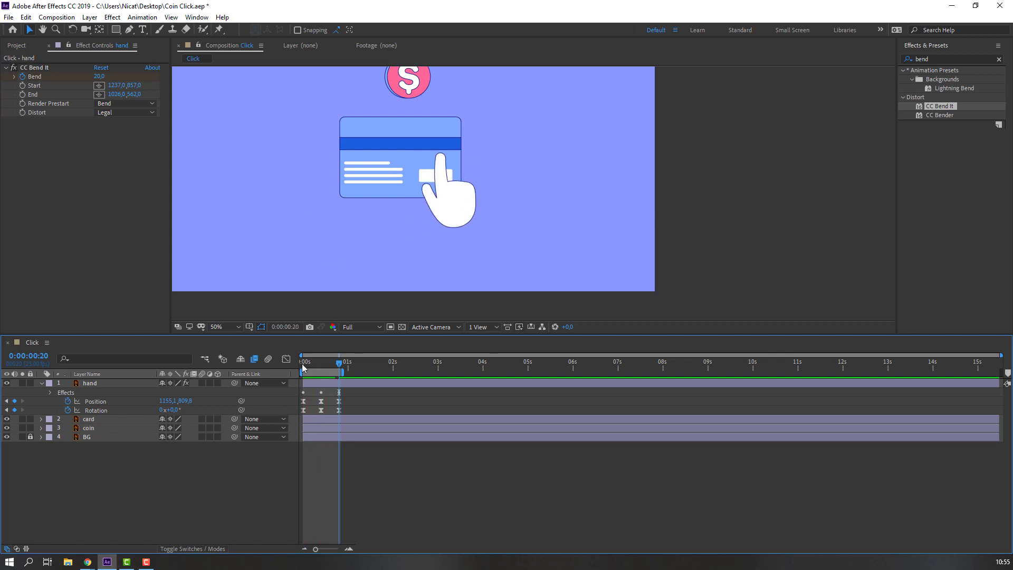
Step: Reveal the hand's keyframed properties, apply Easy Ease to all its Bend keyframes, and preview the click
left_click(91, 384)
key("u")
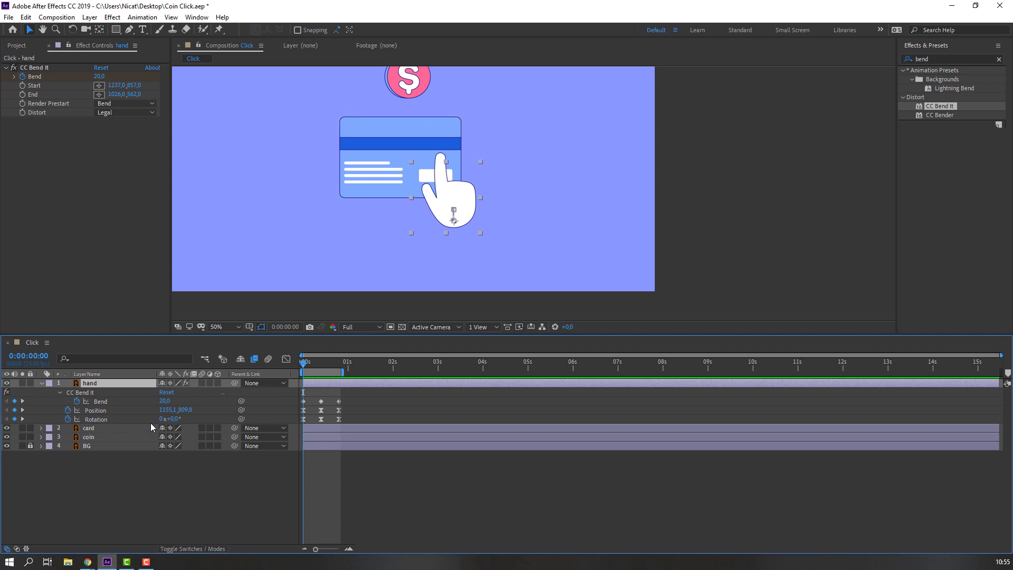
right_click(321, 402)
mouse_move(390, 532)
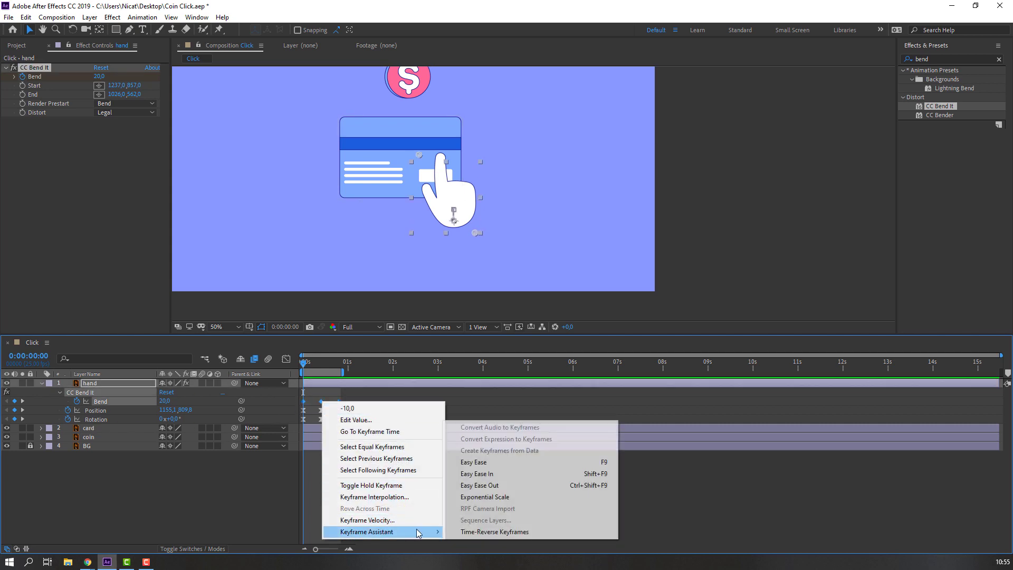
left_click(465, 460)
key("space")
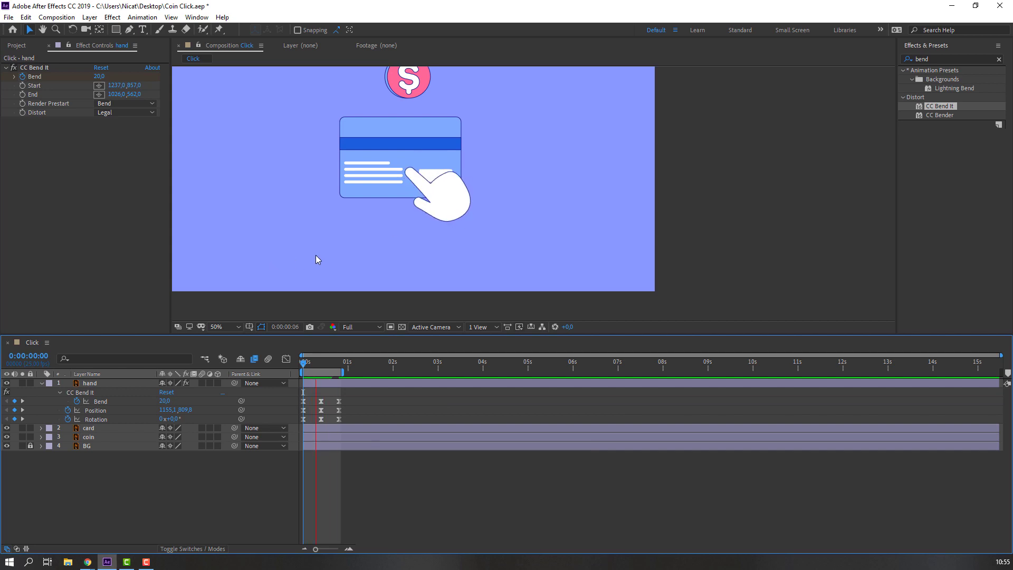
scroll(391, 261, "up", 2)
key("space")
Step: Reshape the speed curves of all the hand's keyframes in the graph editor by adjusting their influence handles, and preview the motion
left_click_drag(360, 397, 299, 422)
left_click(286, 359)
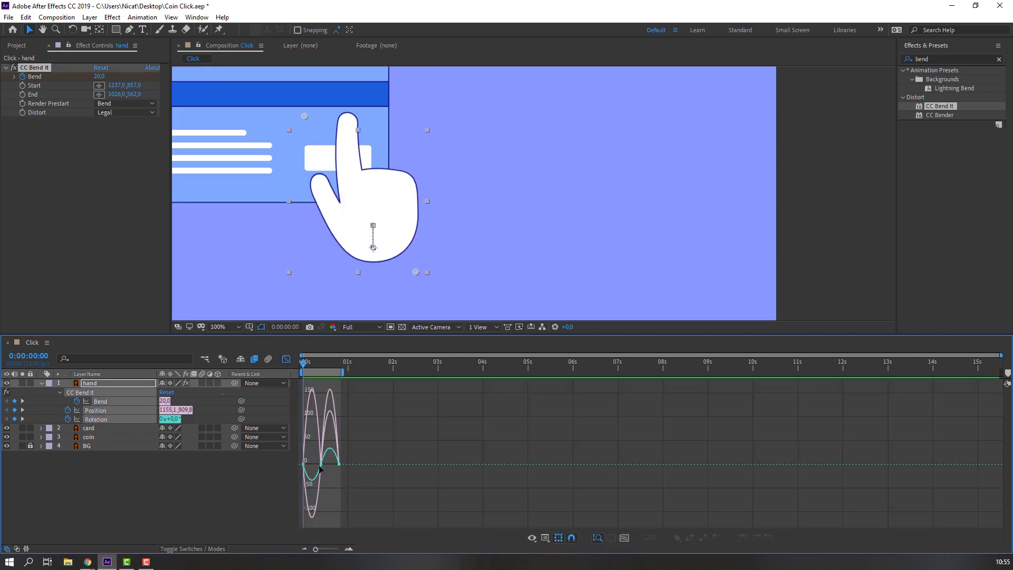
key("=")
key("=")
mouse_move(330, 456)
left_mouse_down()
mouse_move(298, 475)
mouse_move(326, 465)
left_mouse_up()
left_click_drag(466, 455, 424, 465)
key("space")
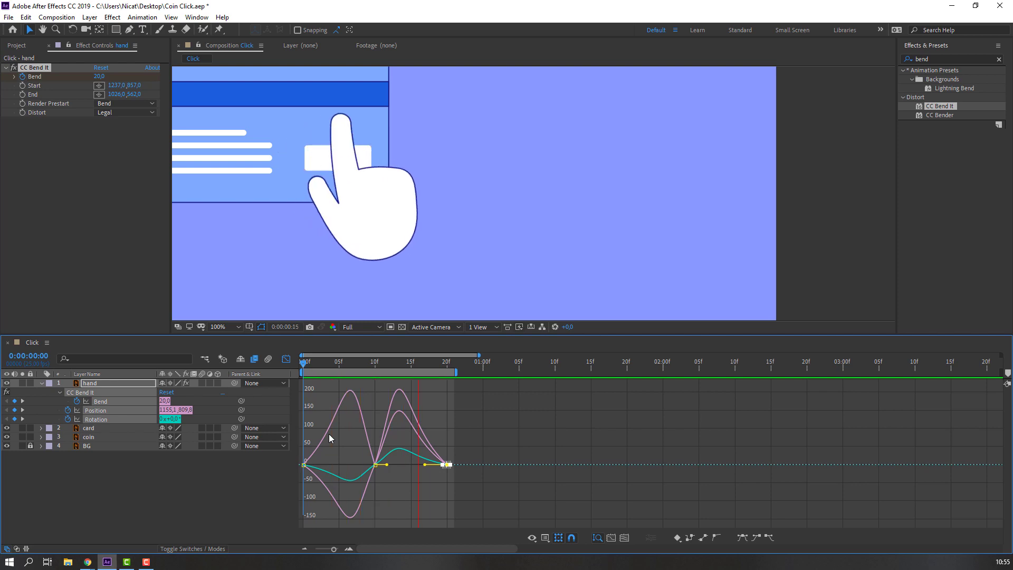
scroll(338, 230, "down", 4)
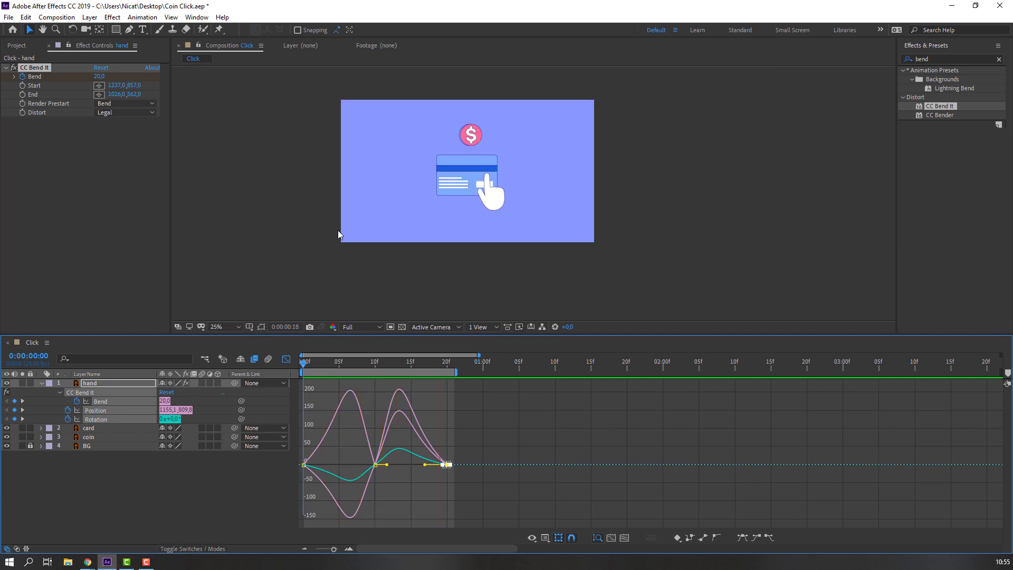
scroll(338, 230, "up", 2)
left_click(286, 358)
Step: At the first frame, move the coin down behind the card to about 955, 578 and keyframe its Position
left_click(310, 364)
key("space")
left_click(388, 120)
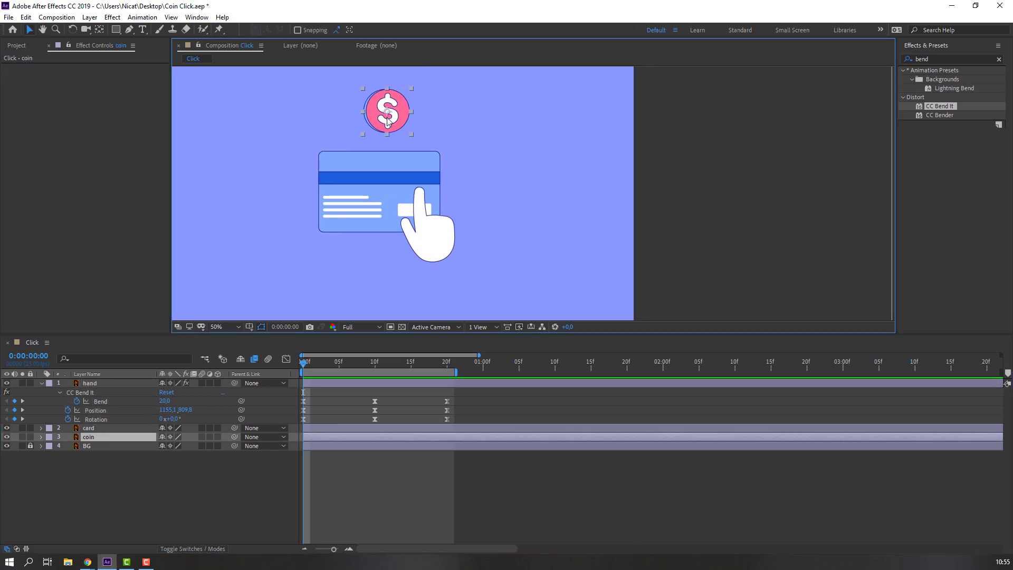
left_click_drag(392, 115, 385, 197)
left_click(103, 439)
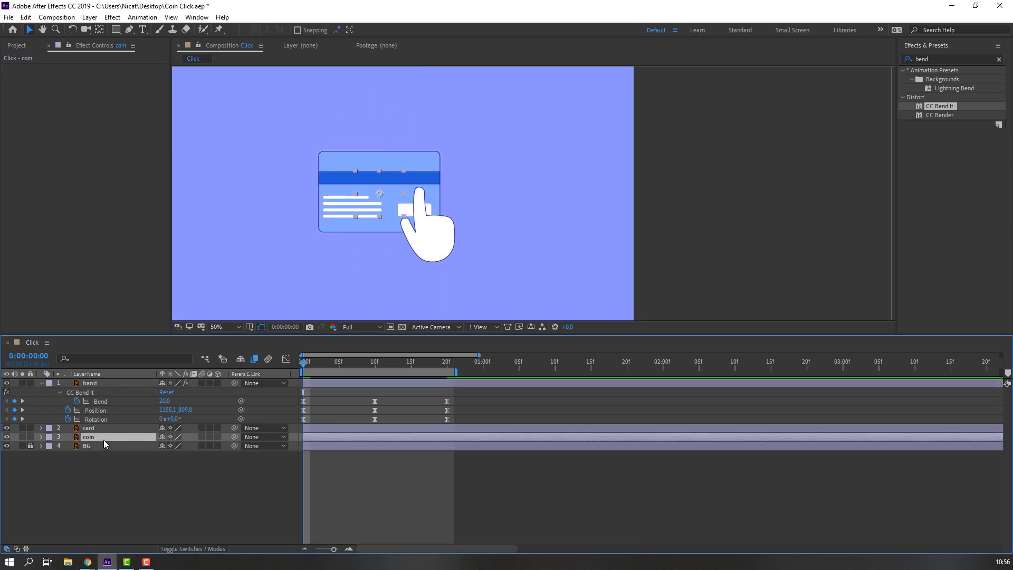
key("p")
left_click(68, 447)
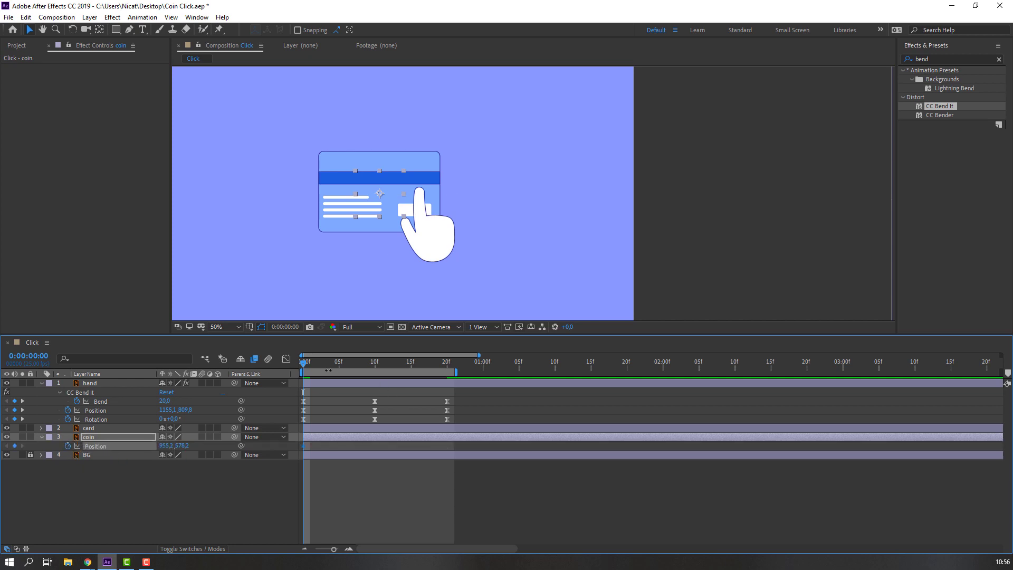
Step: At 0:00:00:20, raise the coin above the card to a Position of about 955, 148
left_click_drag(304, 367, 449, 374)
left_click_drag(181, 446, 185, 438)
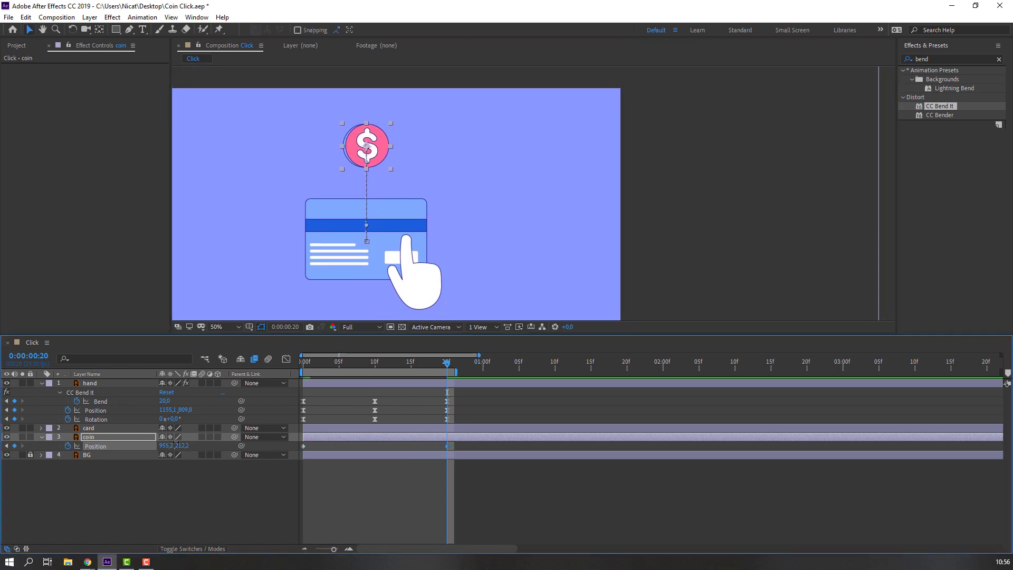
left_click_drag(174, 441, 147, 440)
Step: Apply Easy Ease to both of the coin's Position keyframes
left_click(456, 446)
left_click_drag(456, 446, 299, 452)
right_click(304, 447)
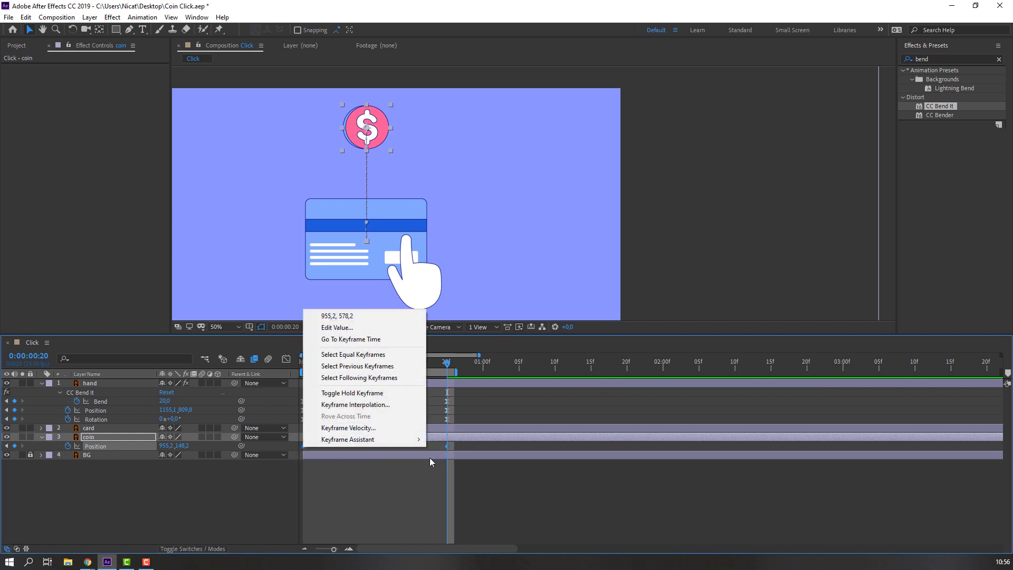
mouse_move(422, 440)
left_click(454, 474)
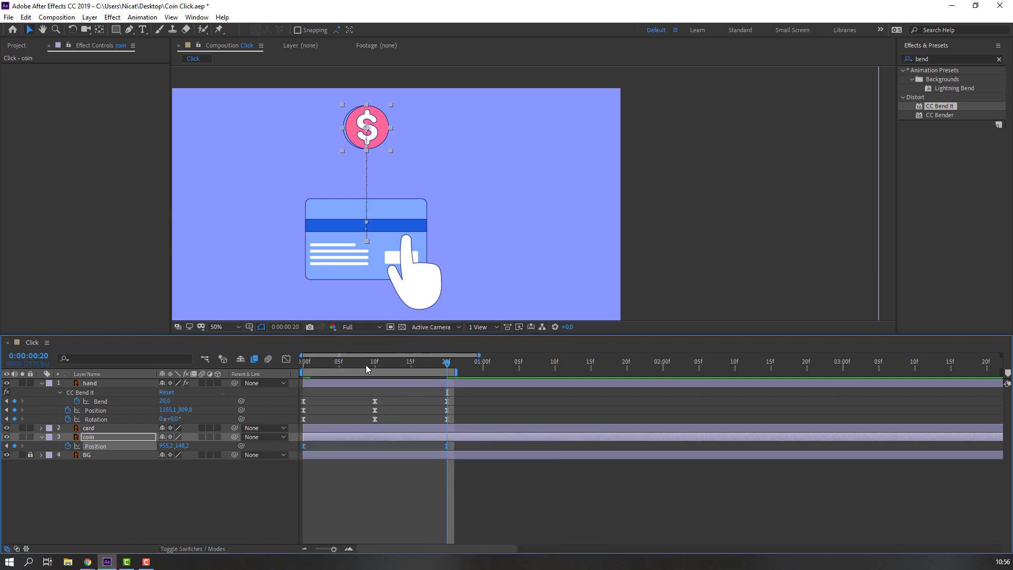
Step: Keyframe the coin's Scale at 200% at 0:00:00:10 and at 0% at 0:00:00:17
mouse_move(367, 369)
left_mouse_down()
mouse_move(323, 369)
mouse_move(373, 370)
left_mouse_up()
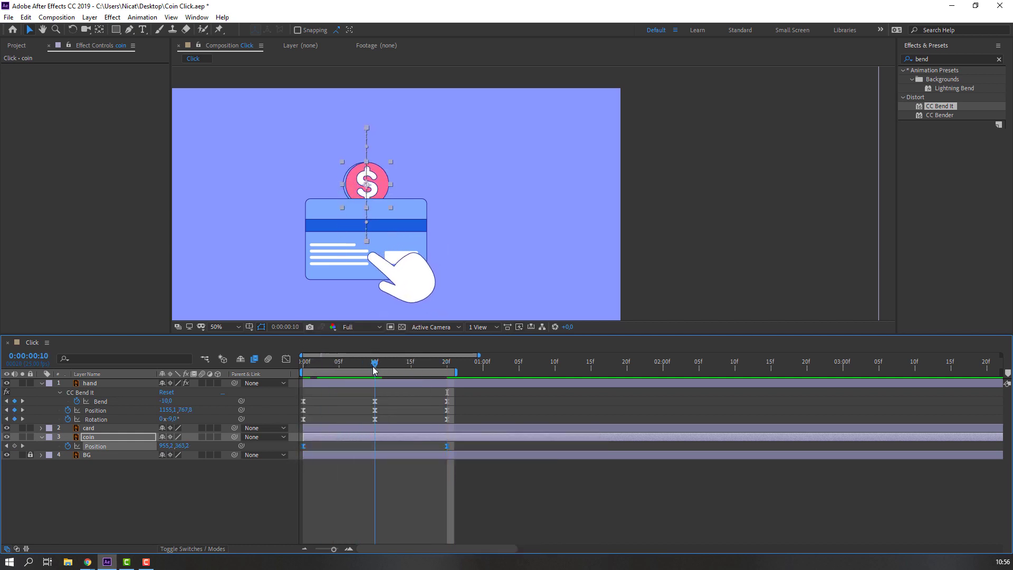
left_click(90, 437)
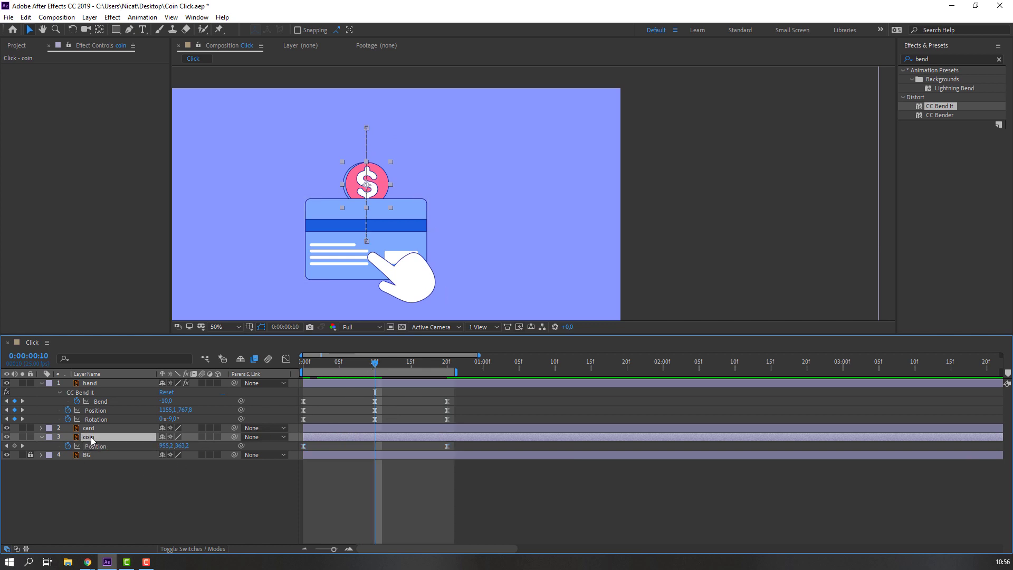
key("shift+s")
left_click(68, 455)
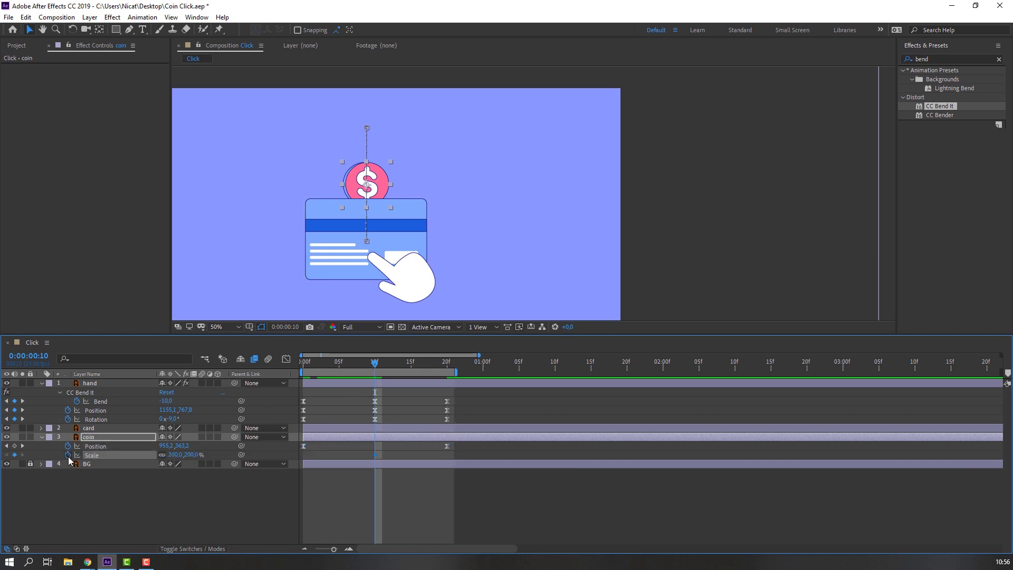
left_click_drag(391, 368, 425, 368)
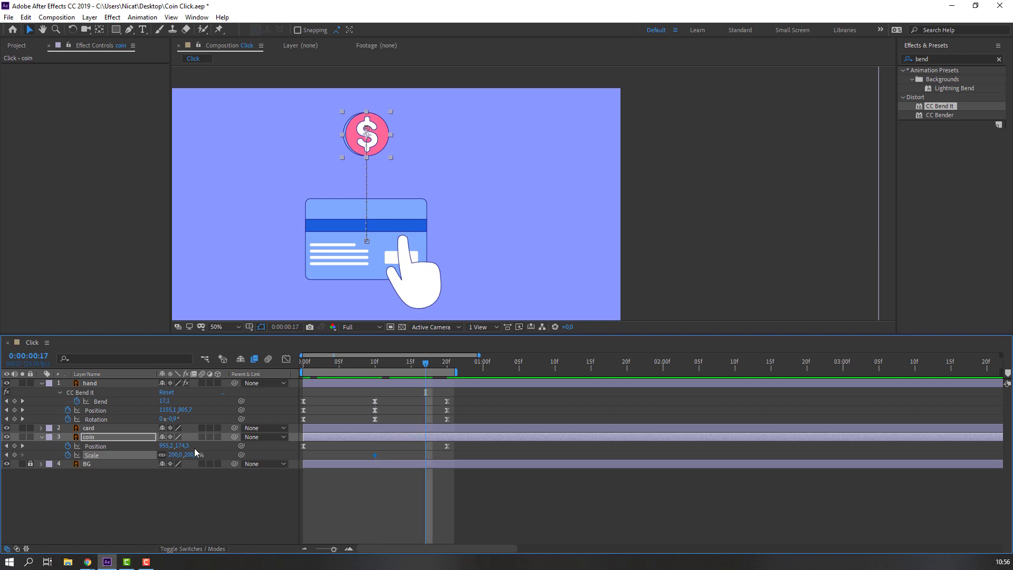
left_click(175, 455)
type("0")
key("Return")
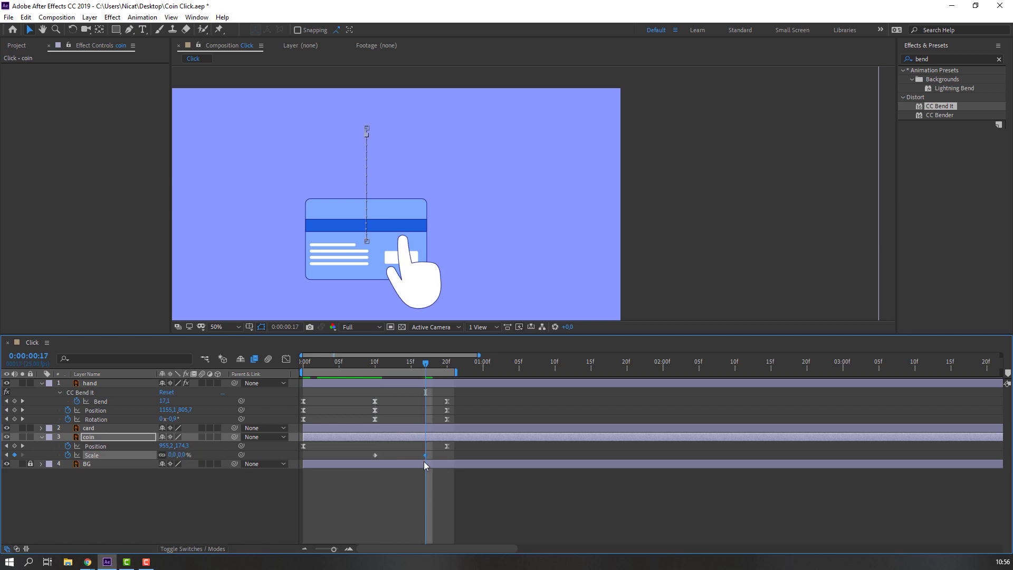
Step: Move the coin's 0% Scale keyframe to 0:00:00:19 and apply Easy Ease to both Scale keyframes
left_click_drag(426, 455, 439, 455)
right_click(375, 456)
mouse_move(464, 449)
left_click(522, 482)
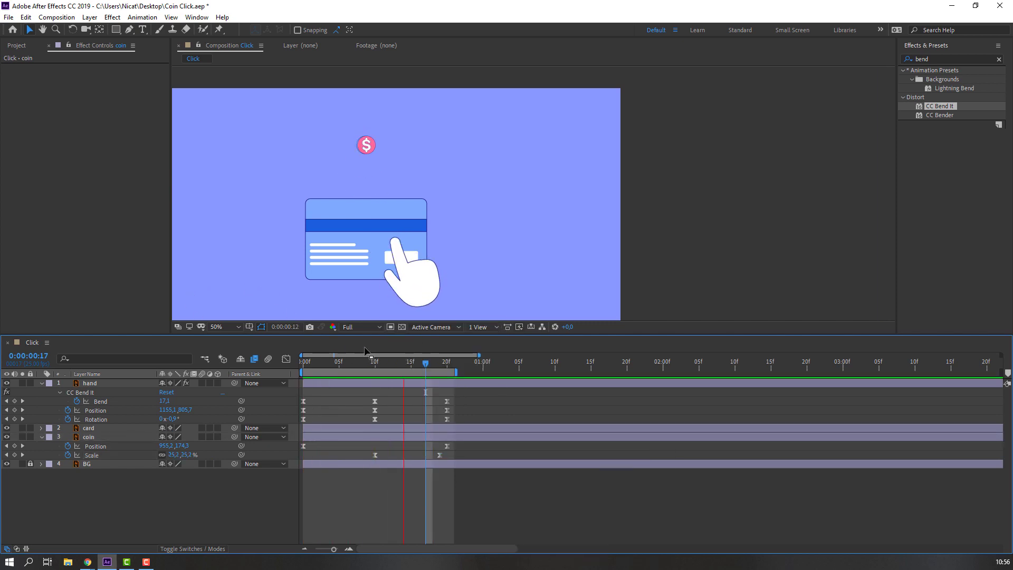
Step: Shift the coin's two Scale keyframes to 0:00:00:14 and 0:00:00:20, and preview the animation
left_click_drag(354, 363, 417, 368)
left_click_drag(375, 454, 446, 454)
left_click(499, 492)
key("space")
scroll(232, 259, "down", 1)
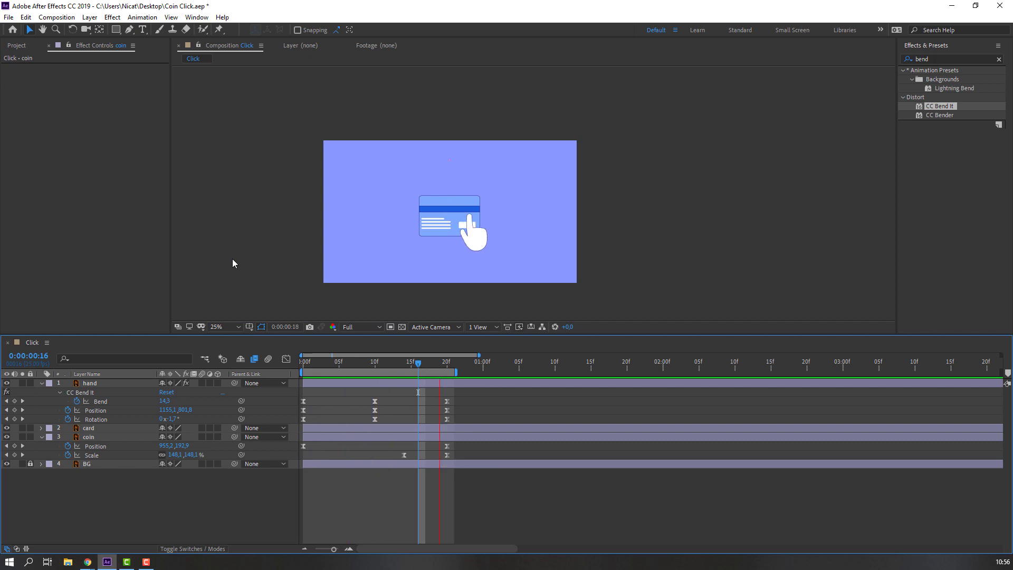
scroll(238, 259, "up", 1)
Step: Add a 200% Scale keyframe for the coin at 0:00:00:10 and a 100% one at 0:00:00:07, and preview the result
mouse_move(392, 363)
left_mouse_down()
mouse_move(364, 365)
mouse_move(374, 367)
left_mouse_up()
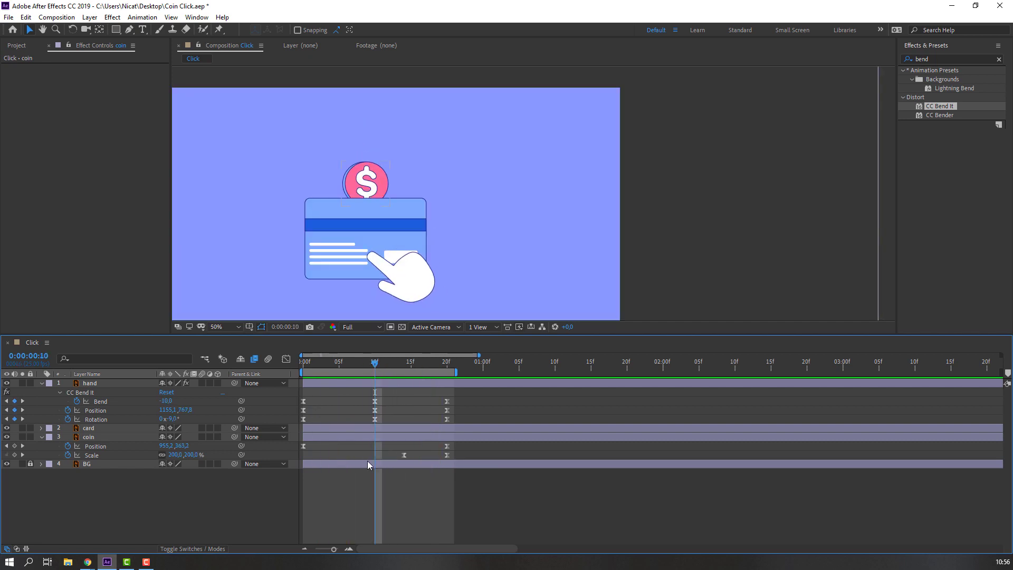
left_click(15, 455)
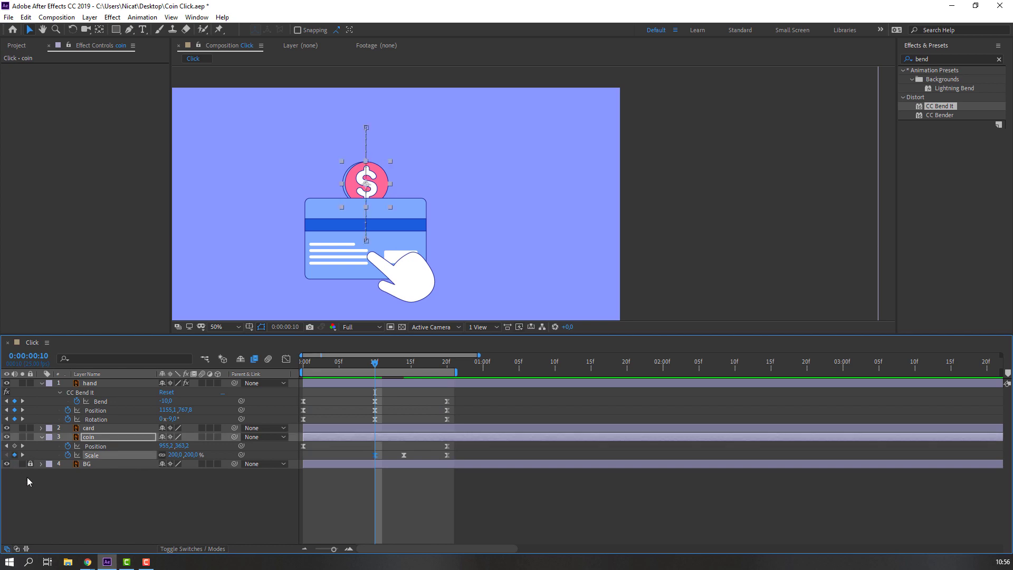
left_click_drag(371, 368, 353, 368)
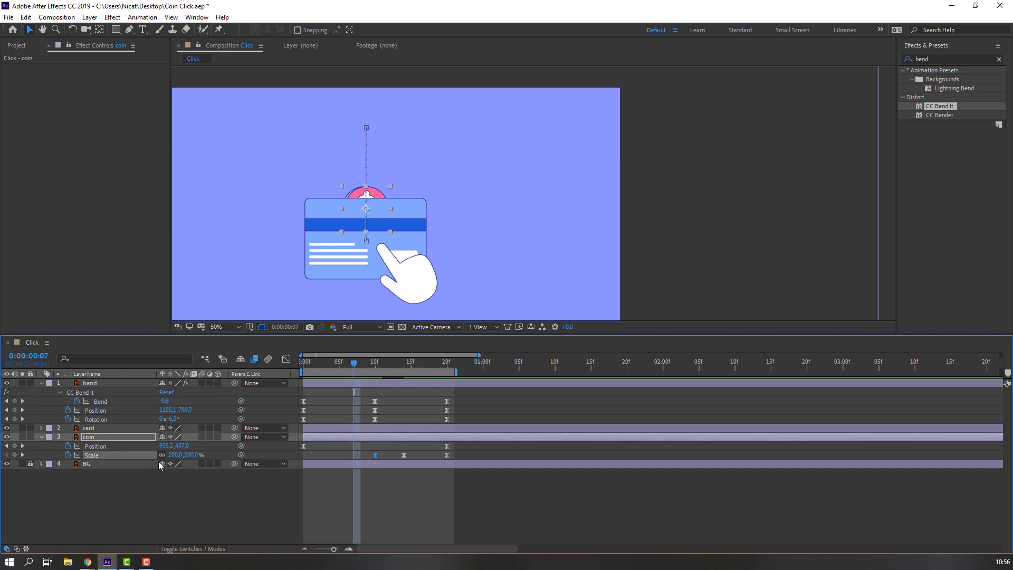
type("100")
key("Return")
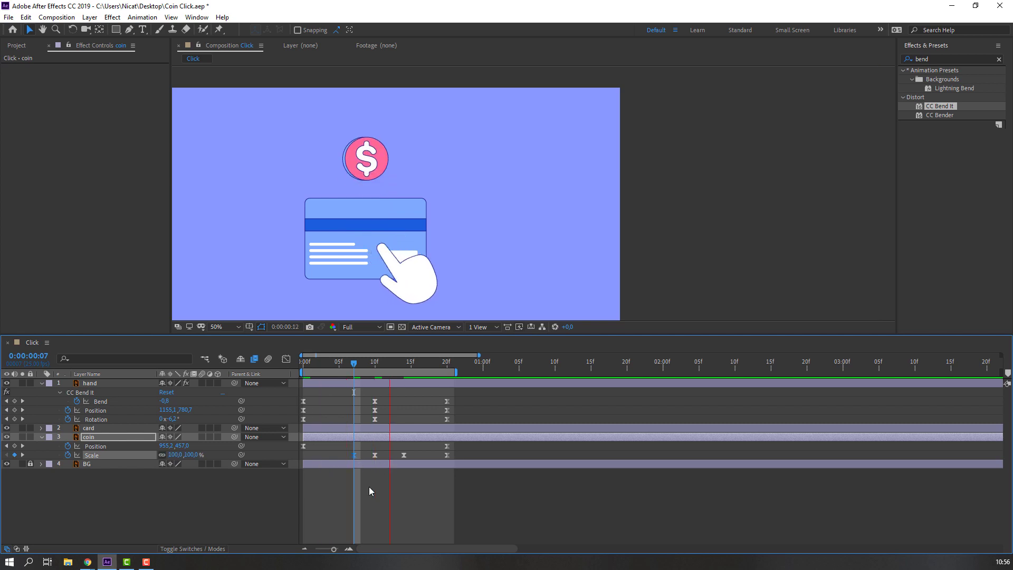
scroll(338, 281, "down", 2)
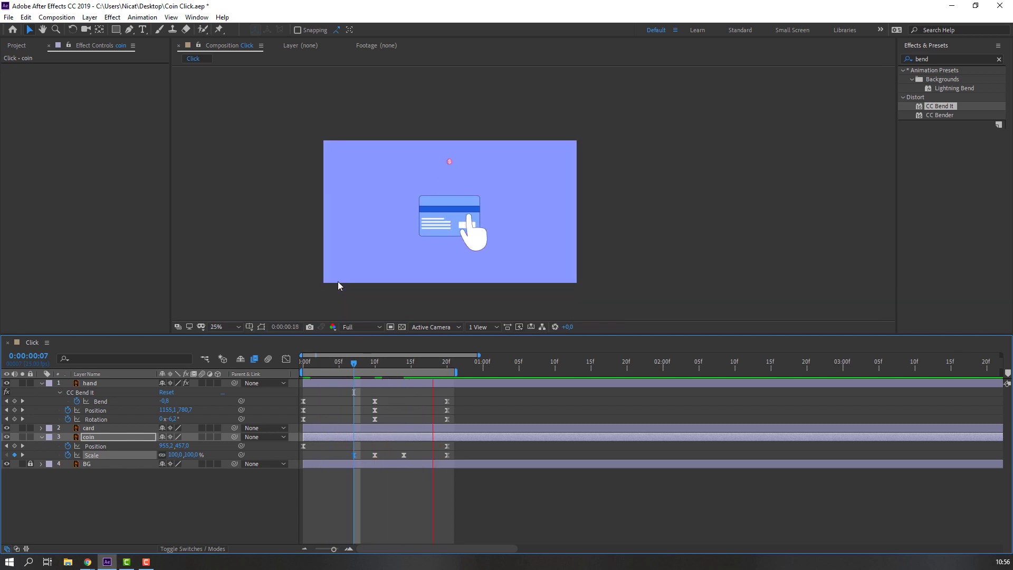
scroll(369, 274, "up", 2)
key("space")
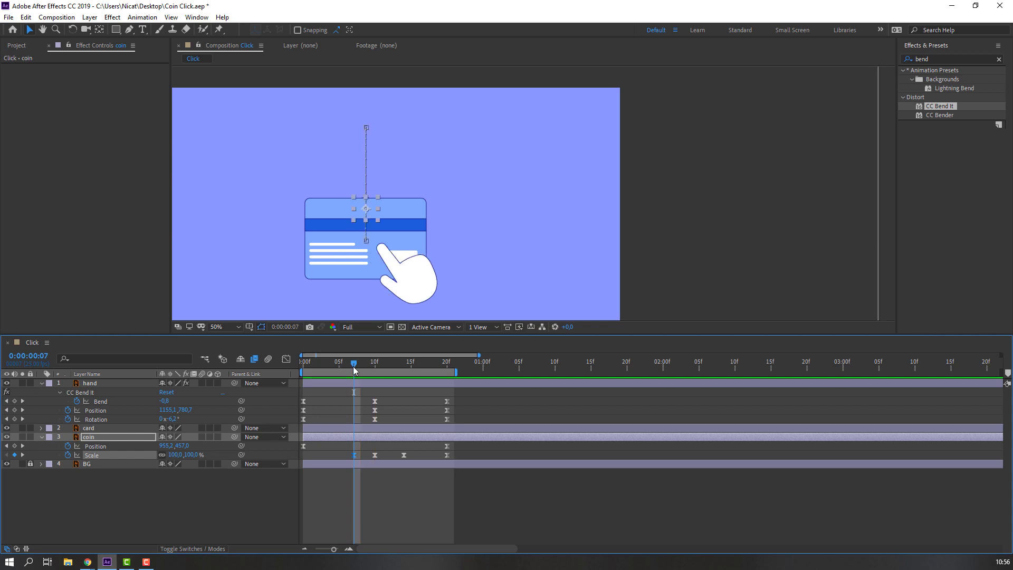
Step: Keyframe the coin's Rotation at 0° on the first frame and at one full revolution at 0:00:00:20, and preview the animation
left_click(81, 437)
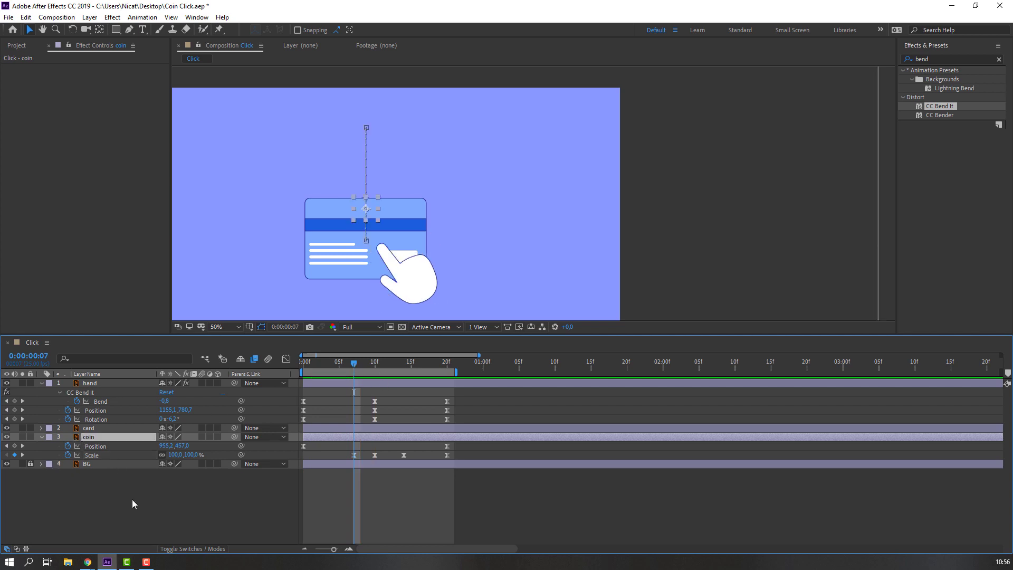
key("shift+r")
left_click_drag(347, 366, 446, 379)
left_click(68, 463)
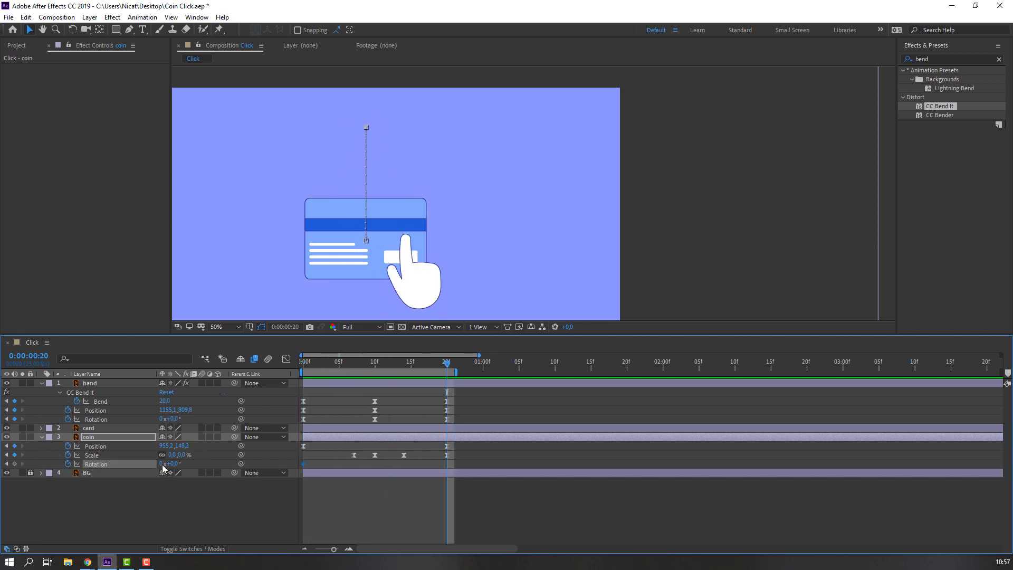
type("1")
key("Return")
left_click(186, 502)
key("space")
key("comma")
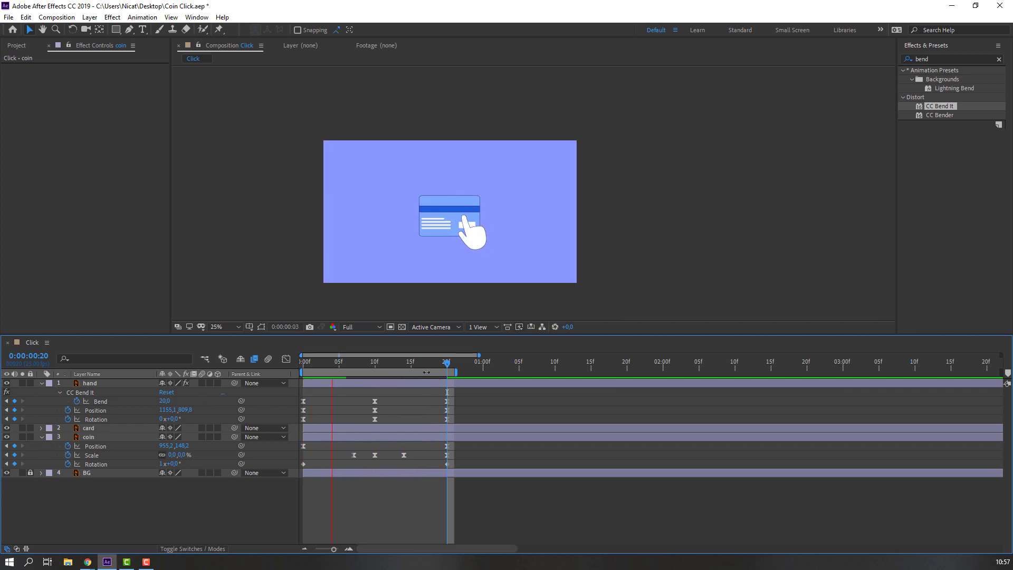
key("space")
left_click_drag(434, 368, 372, 359)
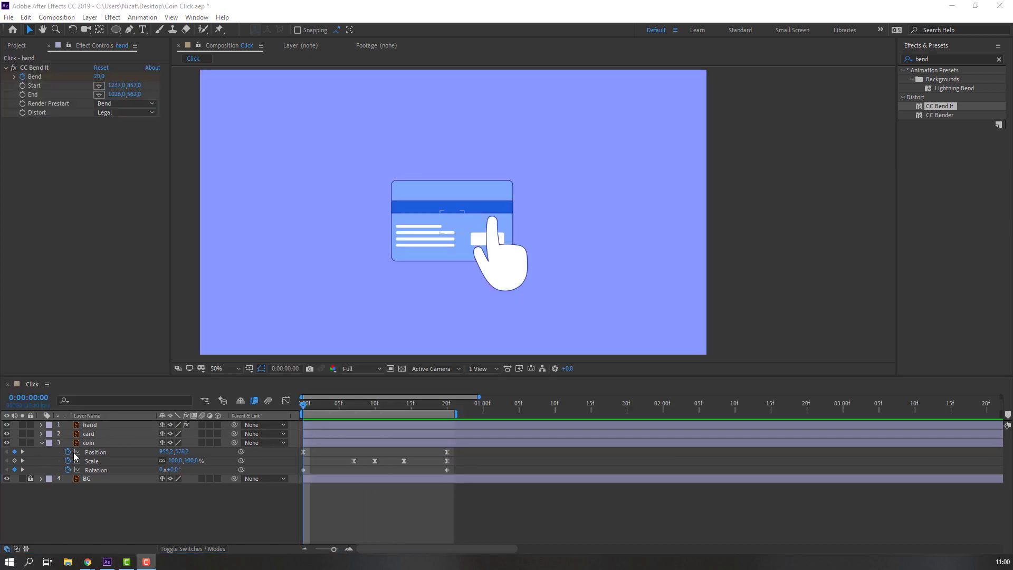
Step: Keyframe the card's Position at 0:00:00:09 and lower the card to a Y value of 591.3 at 0:00:00:12
left_click(70, 445)
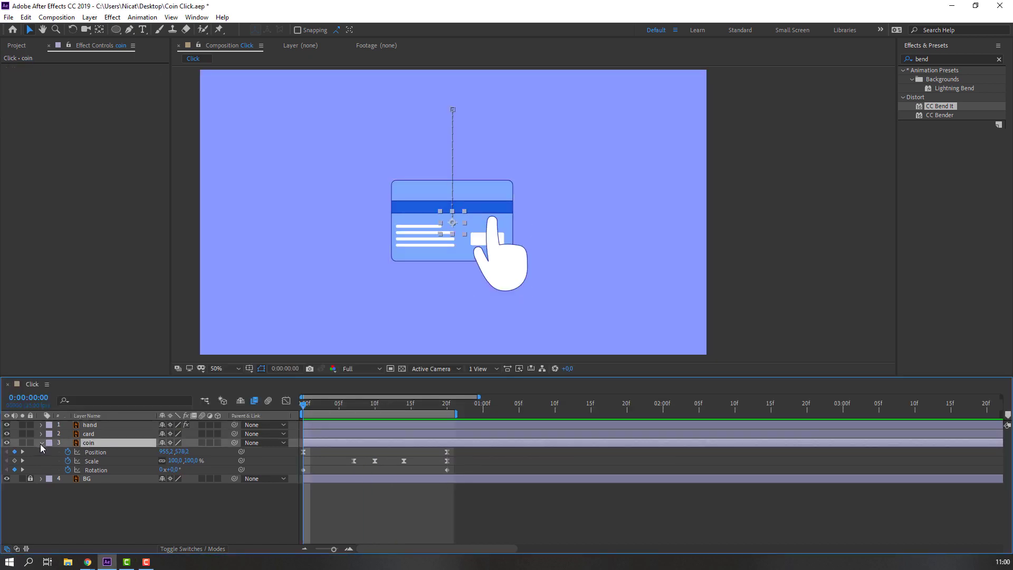
key("u")
left_click(87, 434)
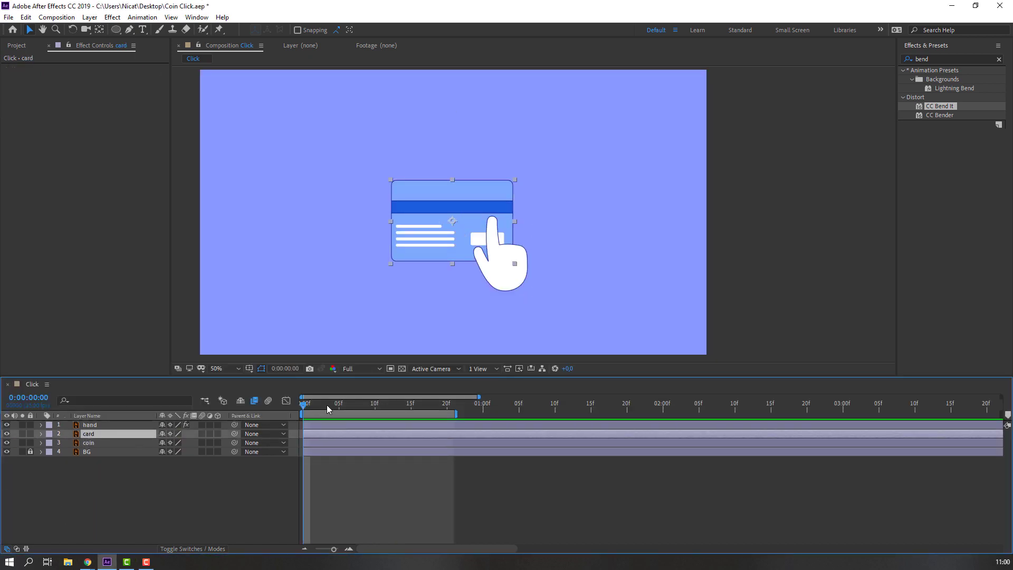
left_click_drag(328, 407, 367, 404)
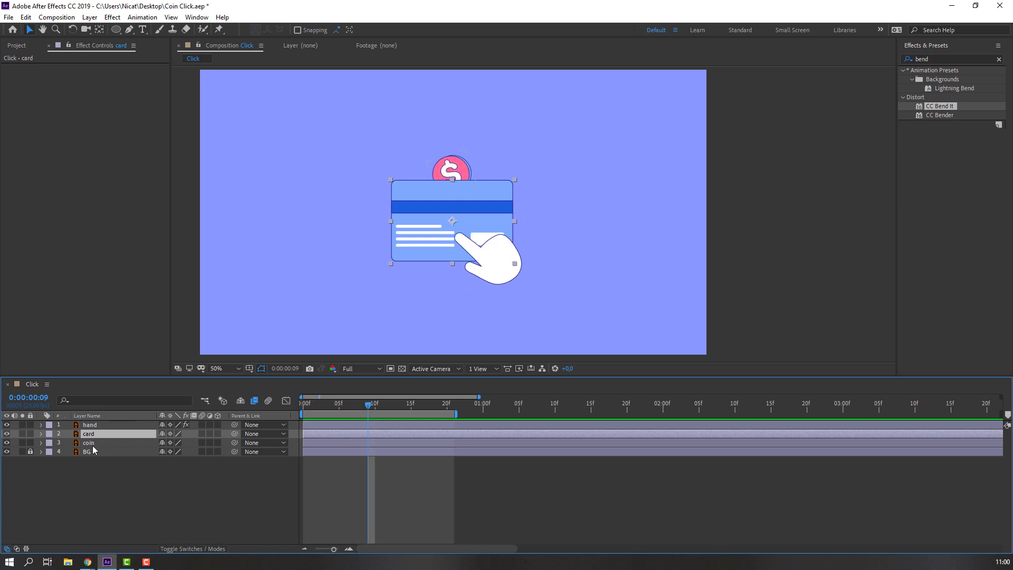
key("p")
left_click(67, 442)
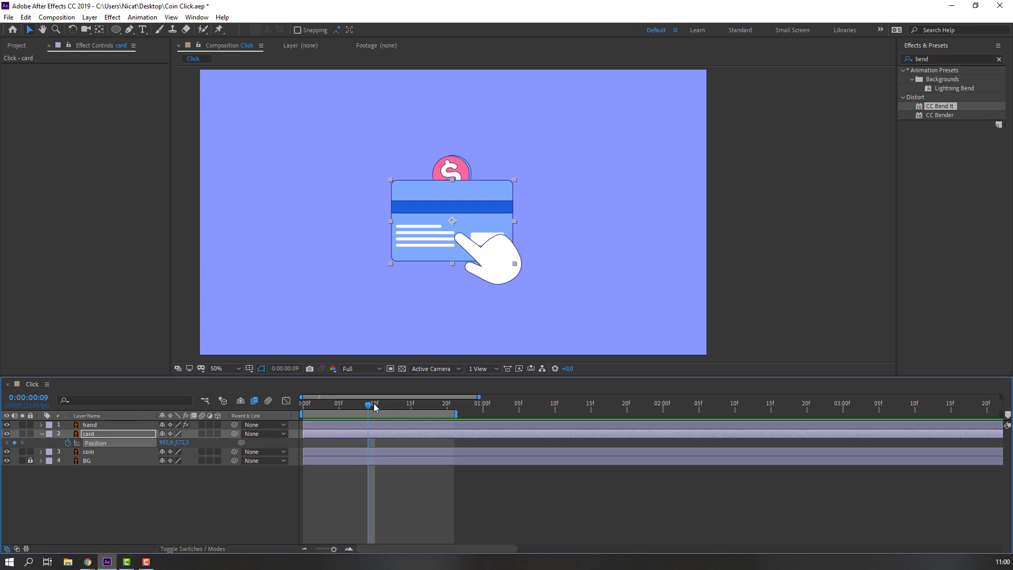
left_click_drag(375, 407, 397, 405)
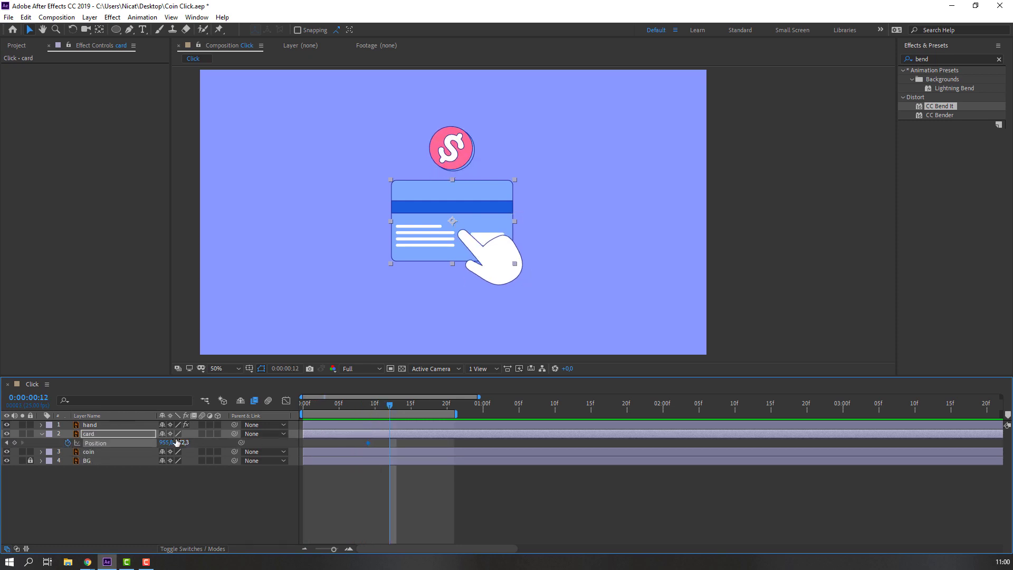
left_click_drag(176, 443, 194, 442)
Step: Copy the card's first Position keyframe to 0:00:00:15, apply Easy Ease to all three keyframes, and preview the bounce
left_click_drag(368, 408, 411, 411)
left_click(368, 443)
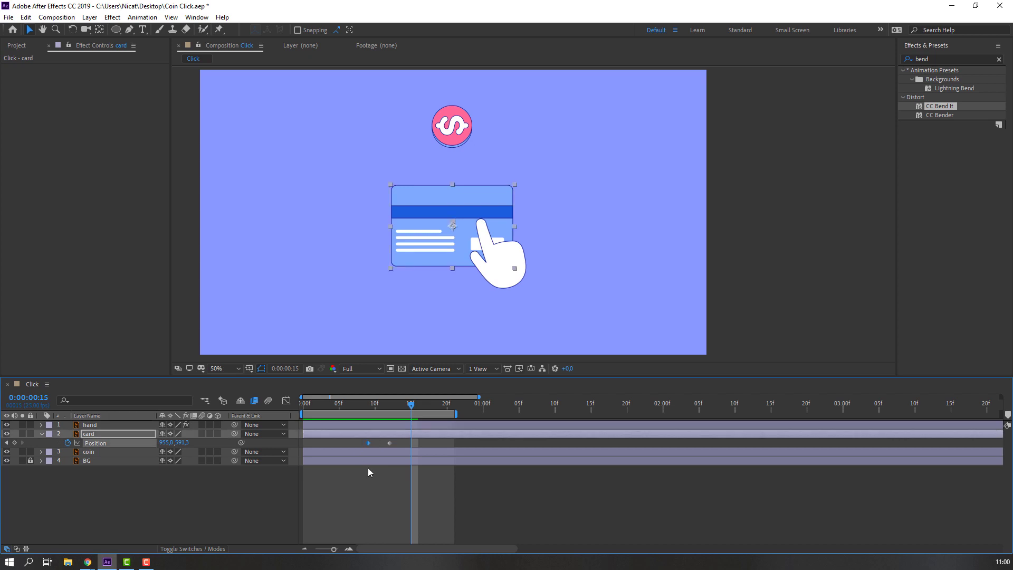
key("ctrl+c")
key("ctrl+v")
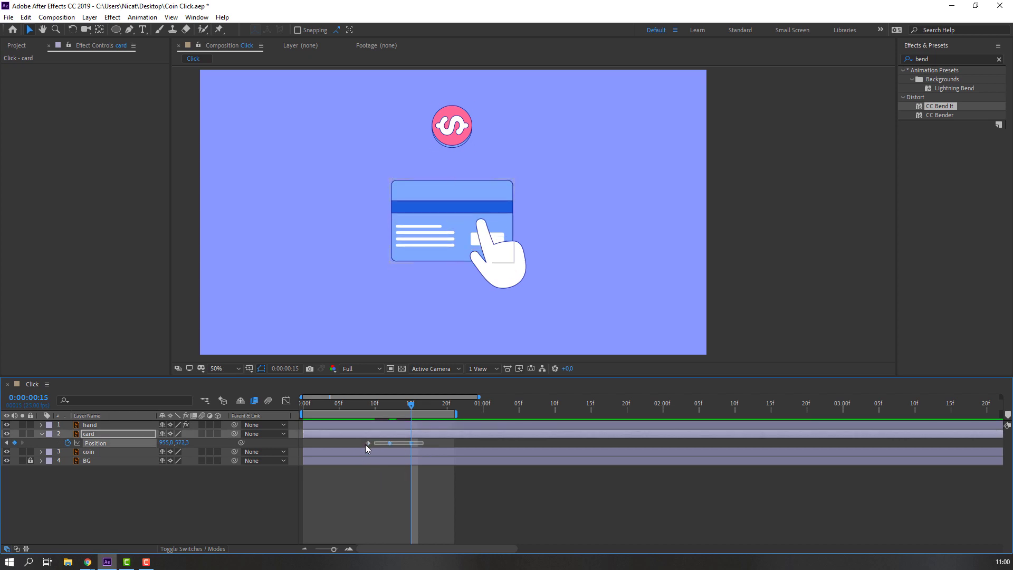
right_click(369, 444)
mouse_move(464, 436)
left_click(527, 534)
key("space")
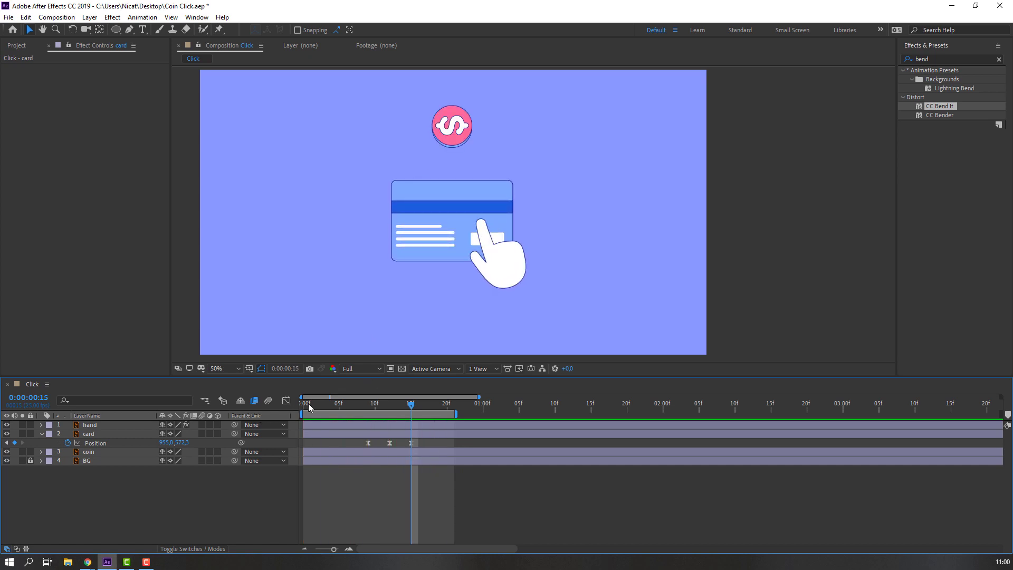
left_click(306, 405)
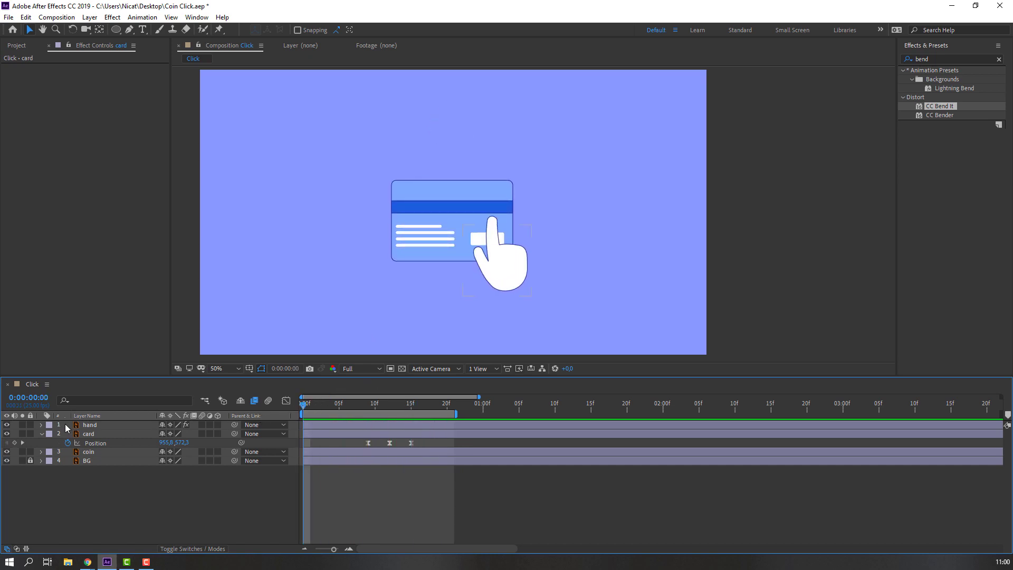
left_click(41, 434)
Step: Draw a wide, flat ellipse as a shadow centred beneath the card, place its layer directly above BG, and preview the animation
left_click_drag(116, 30, 150, 65)
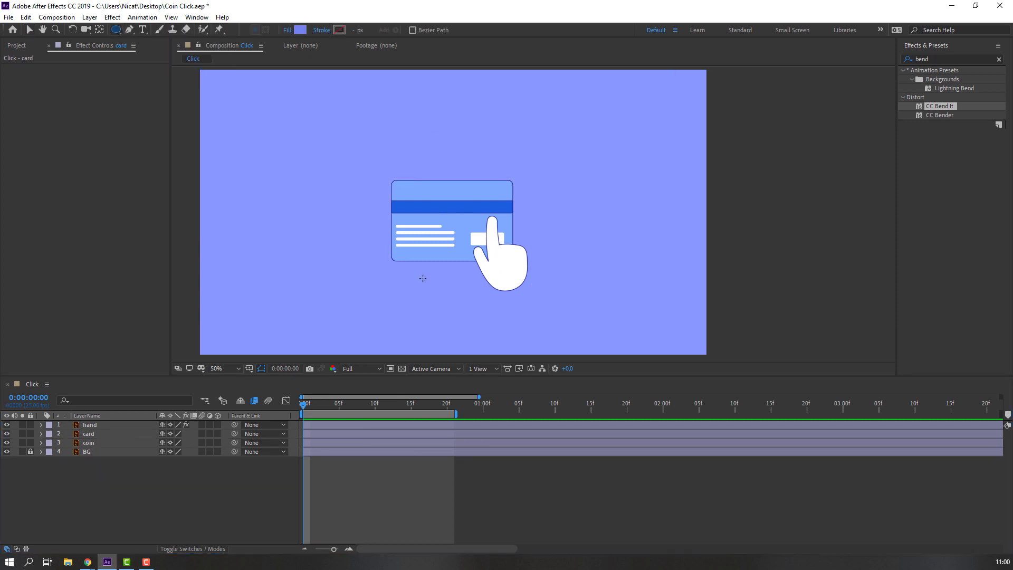
left_click_drag(390, 285, 528, 304)
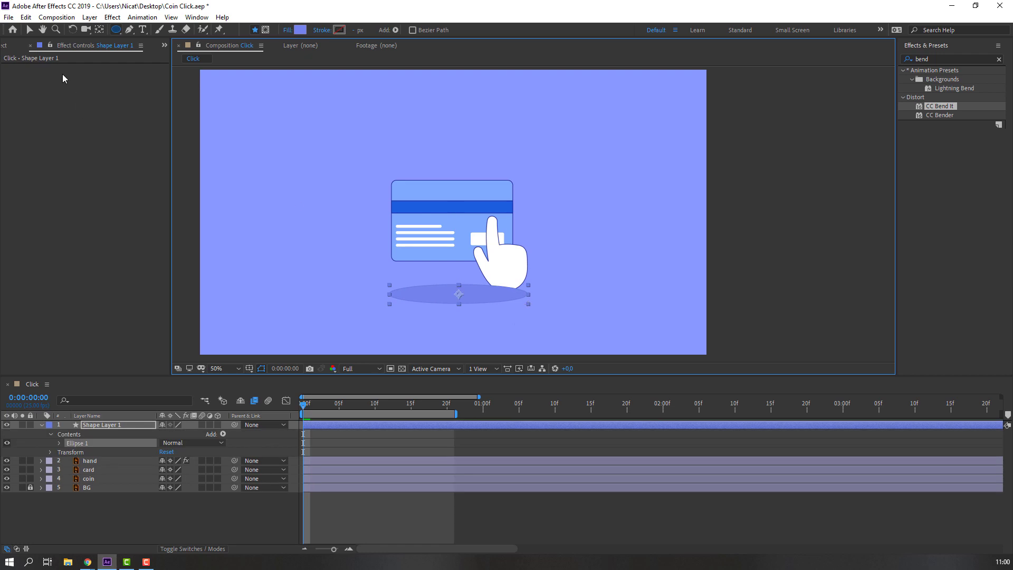
left_click(30, 29)
left_click(41, 426)
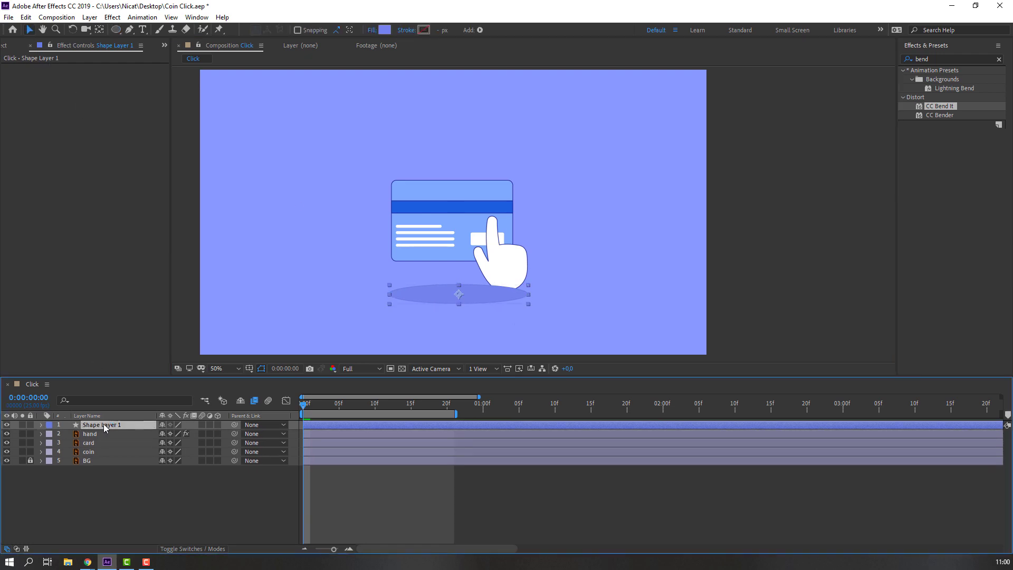
left_click_drag(104, 426, 116, 467)
key("space")
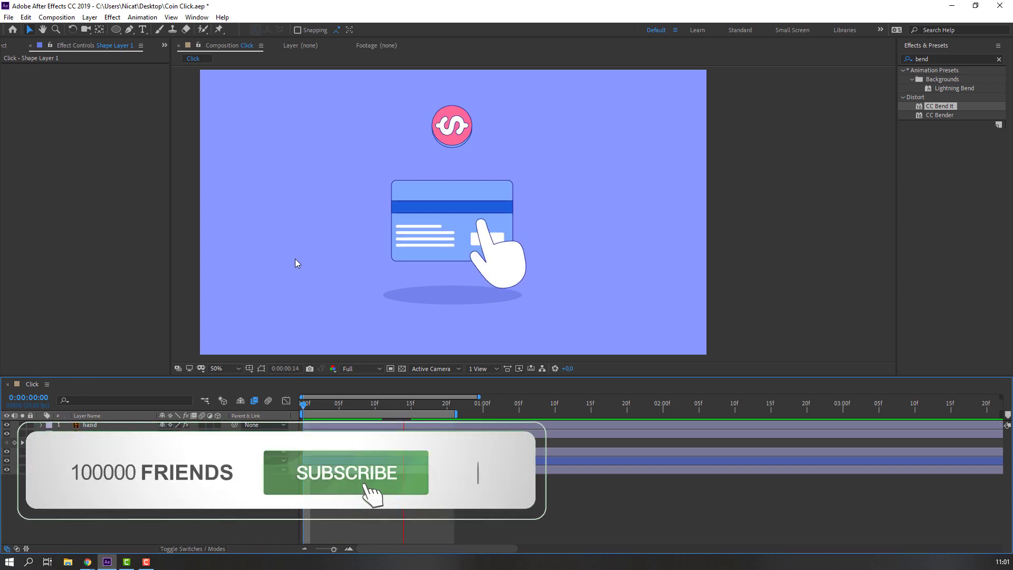